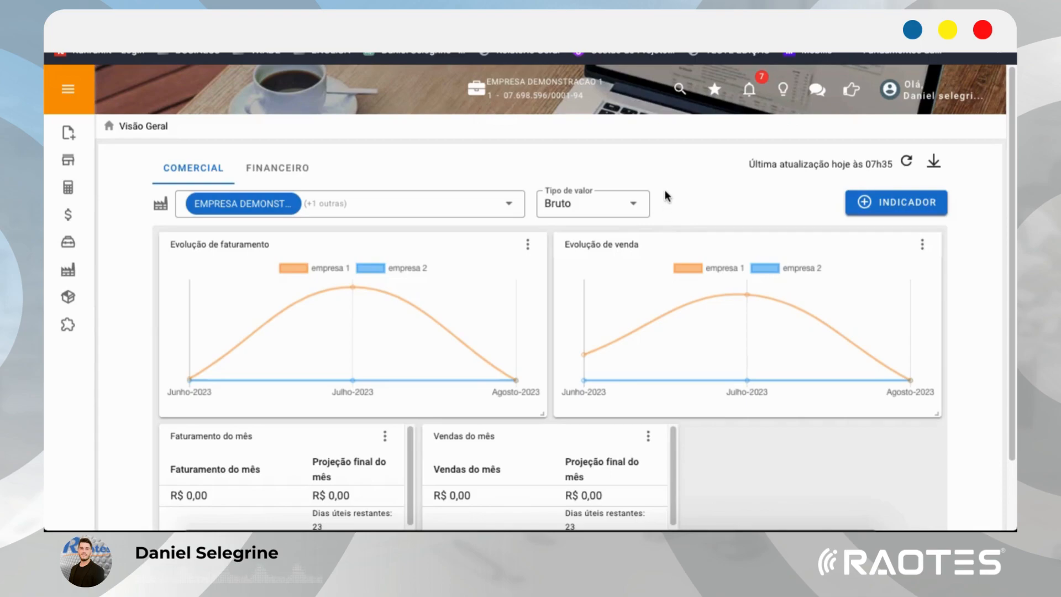
Search the system for "oper" and open the Tipo de Operação de Saída registration
{"action": "left_click", "coordinate": [679, 94]}
{"action": "type", "text": "oper"}
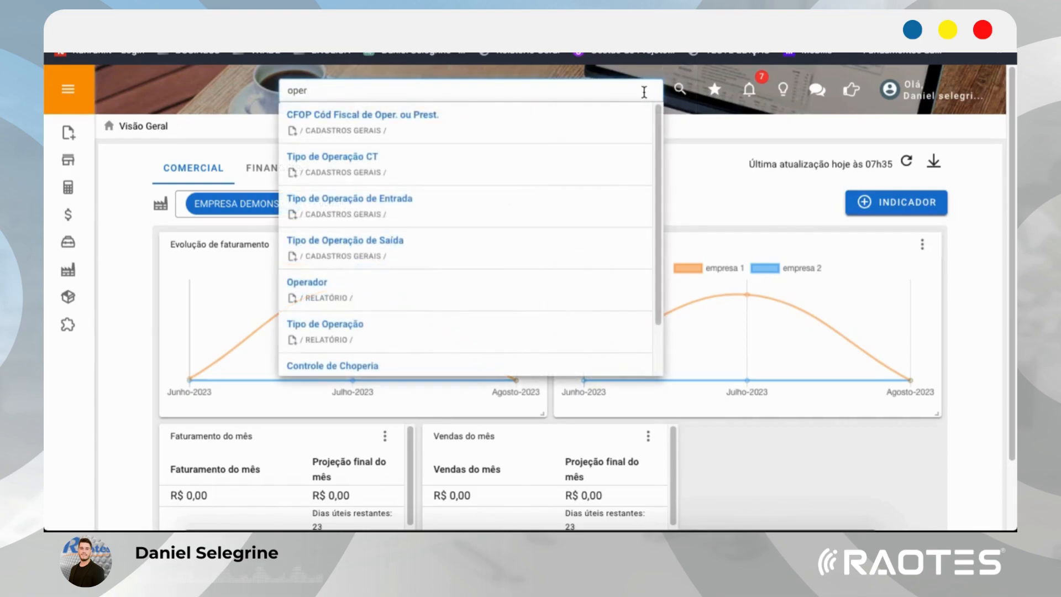
{"action": "left_click", "coordinate": [372, 256]}
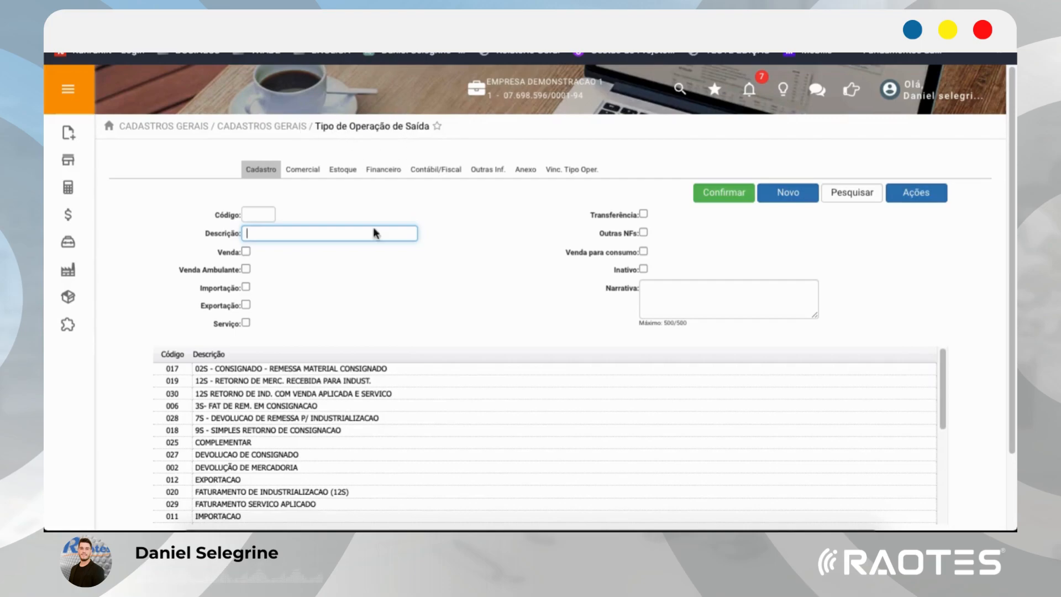
Look through the list of registered outbound operation types and open the VENDA NORMAL record, code 001
{"action": "scroll", "coordinate": [158, 320], "scroll_direction": "down", "scroll_amount": 2}
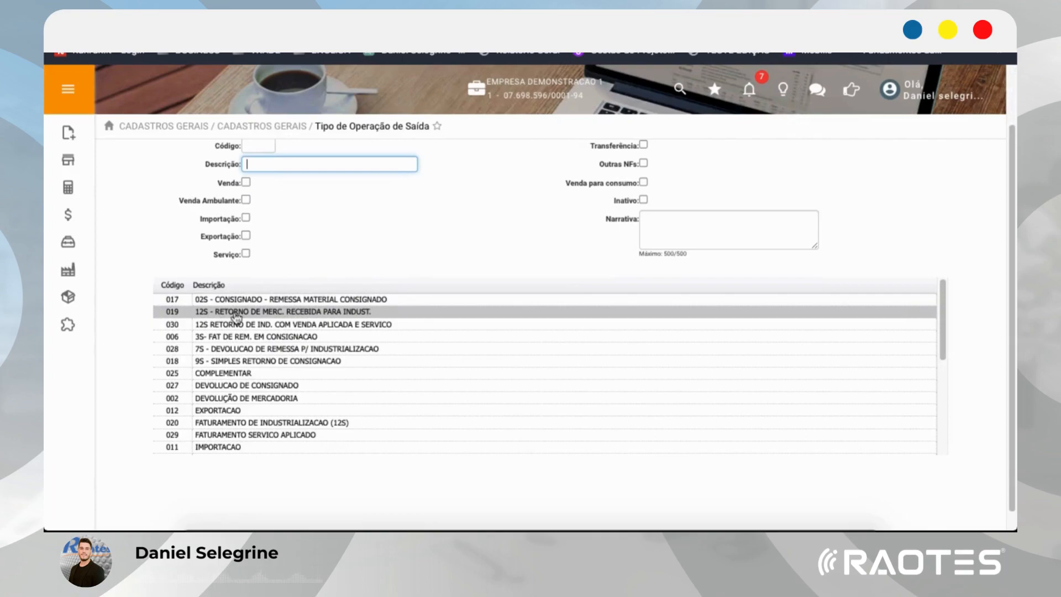
{"action": "scroll", "coordinate": [243, 325], "scroll_direction": "down", "scroll_amount": 3}
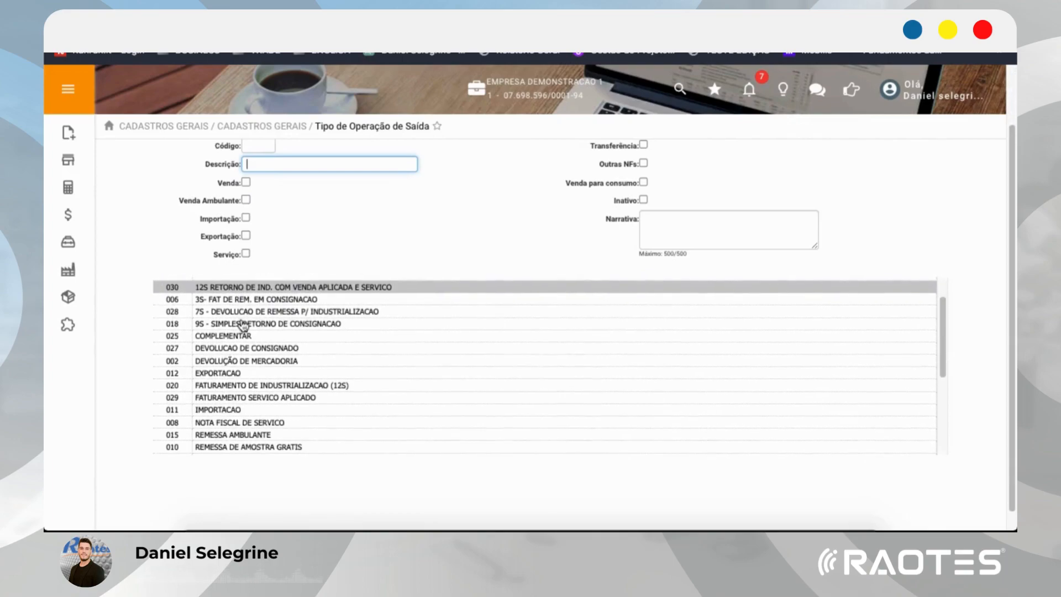
{"action": "scroll", "coordinate": [243, 325], "scroll_direction": "down", "scroll_amount": 2}
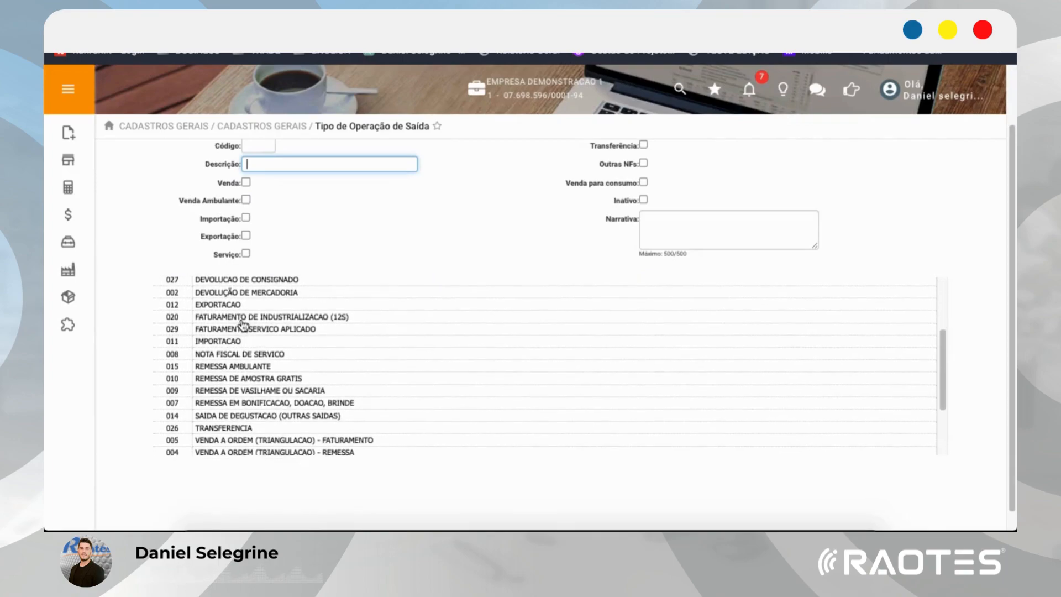
{"action": "scroll", "coordinate": [243, 325], "scroll_direction": "down", "scroll_amount": 3}
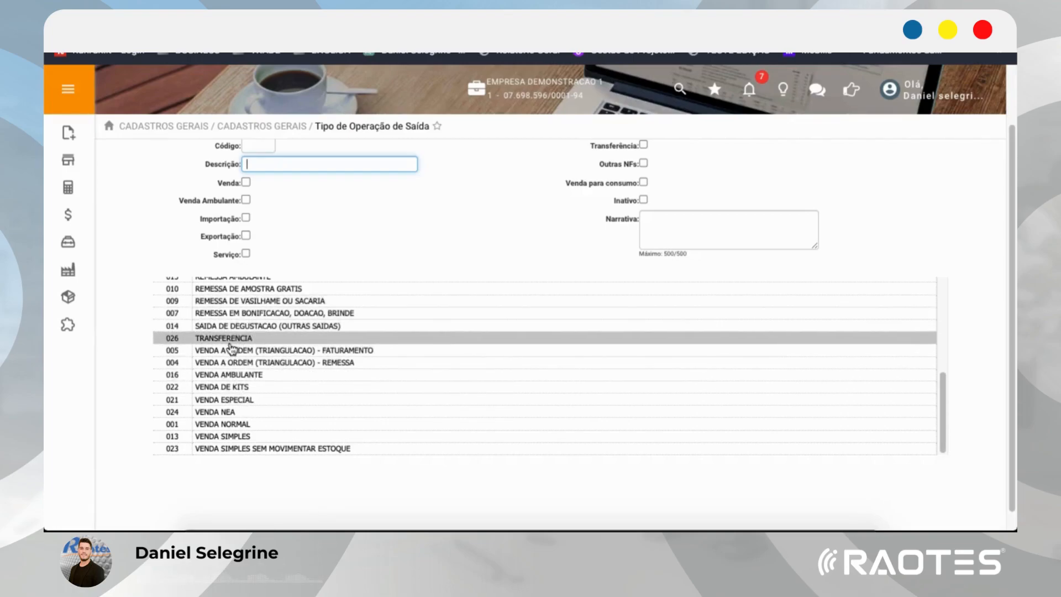
{"action": "scroll", "coordinate": [232, 343], "scroll_direction": "up", "scroll_amount": 2}
{"action": "scroll", "coordinate": [231, 347], "scroll_direction": "up", "scroll_amount": 3}
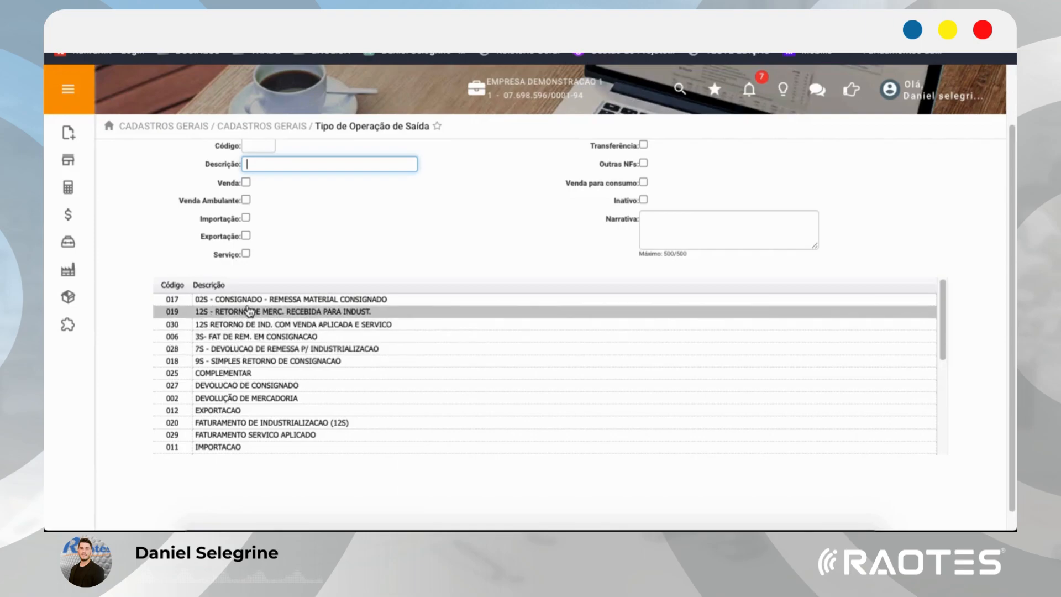
{"action": "scroll", "coordinate": [244, 351], "scroll_direction": "down", "scroll_amount": 1}
{"action": "scroll", "coordinate": [243, 351], "scroll_direction": "down", "scroll_amount": 6}
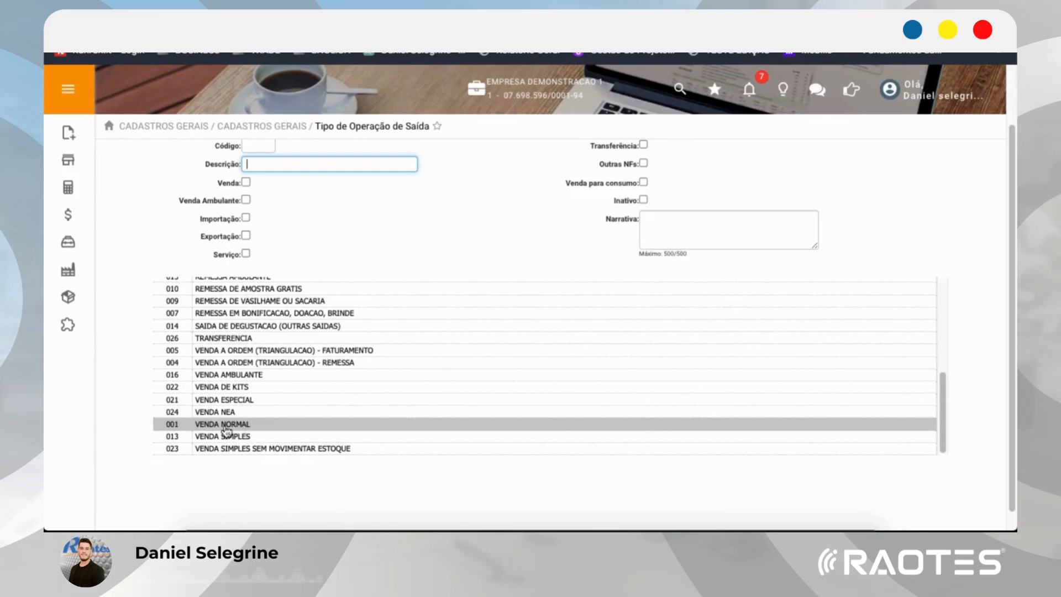
{"action": "left_click", "coordinate": [236, 427]}
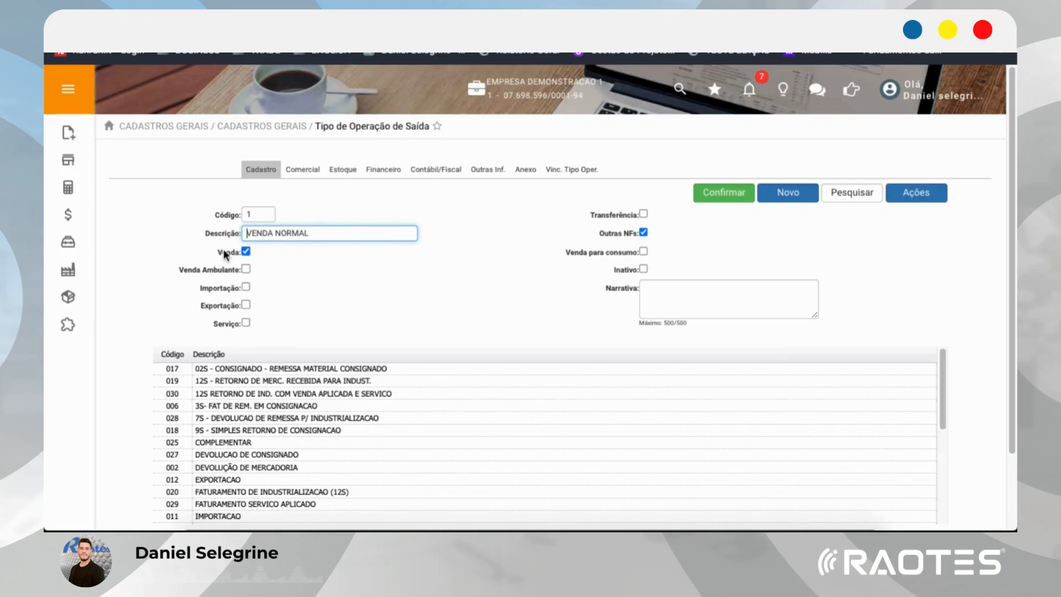
Examine the Outras NFs and Venda Ambulante options of the record and enlarge the Narrativa text box slightly
{"action": "left_click_drag", "start_coordinate": [602, 232], "coordinate": [635, 231]}
{"action": "left_click", "coordinate": [586, 238]}
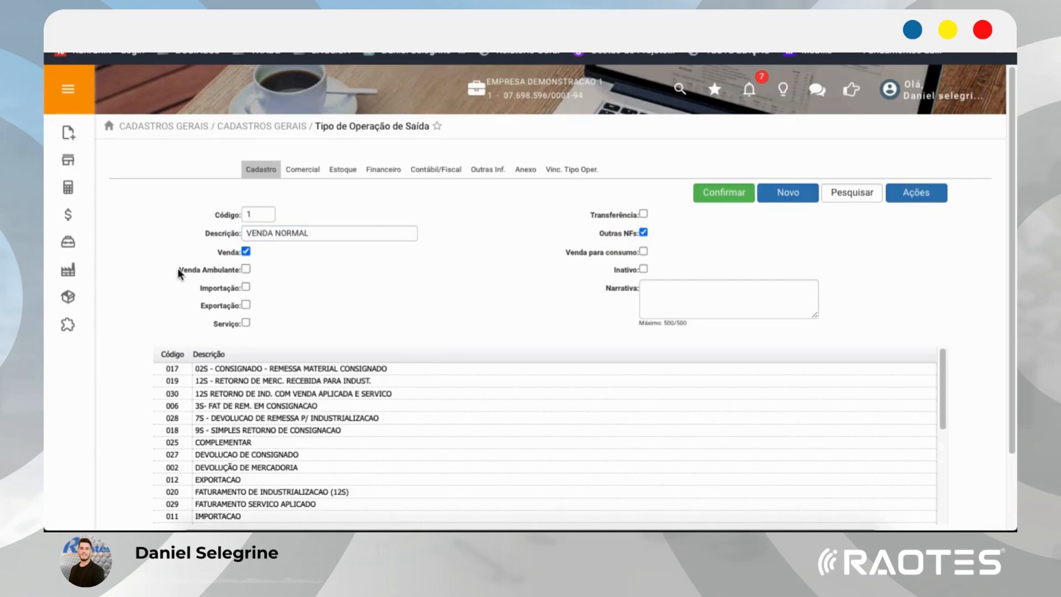
{"action": "left_click", "coordinate": [218, 269]}
{"action": "left_click", "coordinate": [663, 293]}
{"action": "left_click_drag", "start_coordinate": [815, 316], "coordinate": [815, 335]}
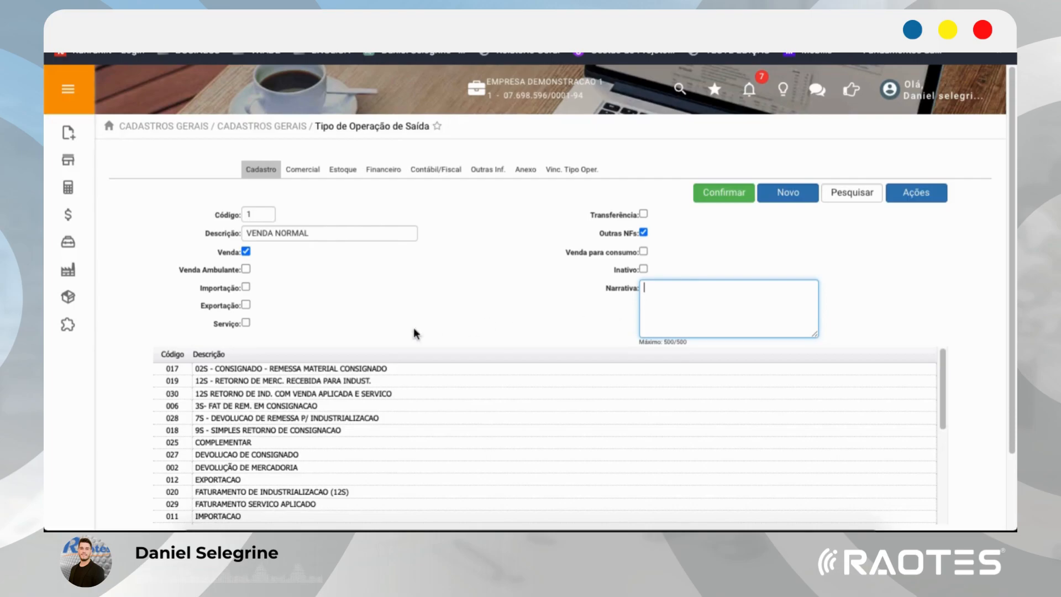
Open the Comercial settings and examine the Movta Carteira Ped. field and the available Nv. Aprov. Comercial levels
{"action": "left_click", "coordinate": [302, 174]}
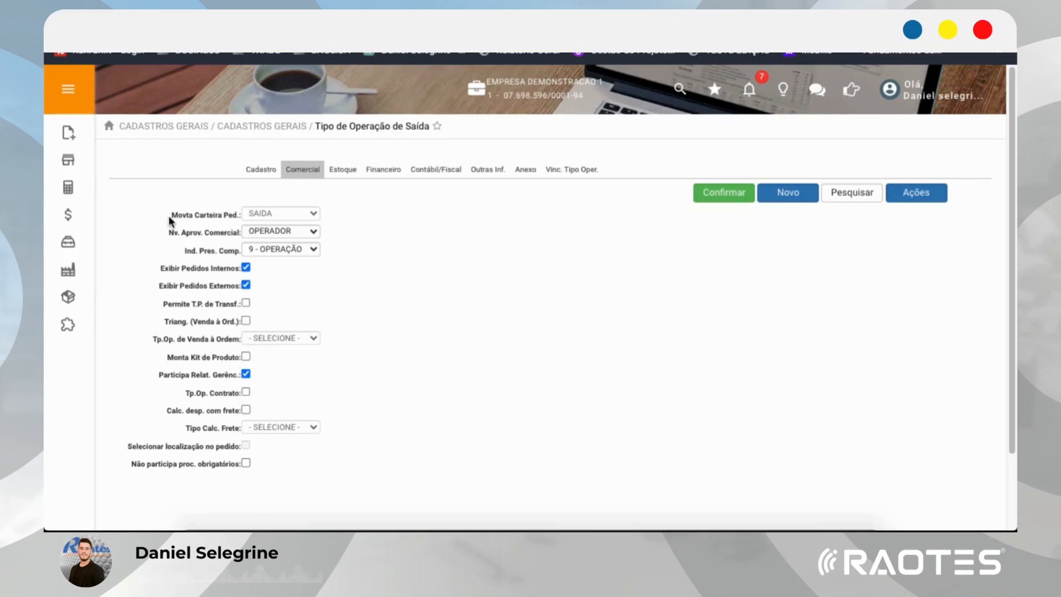
{"action": "left_click_drag", "start_coordinate": [173, 214], "coordinate": [230, 217]}
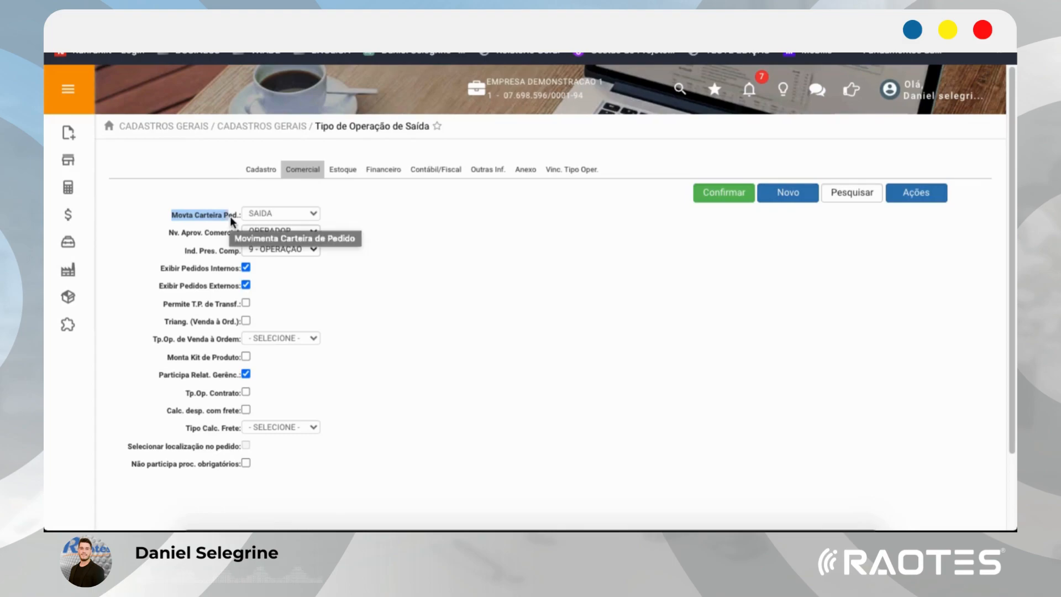
{"action": "left_click", "coordinate": [162, 217]}
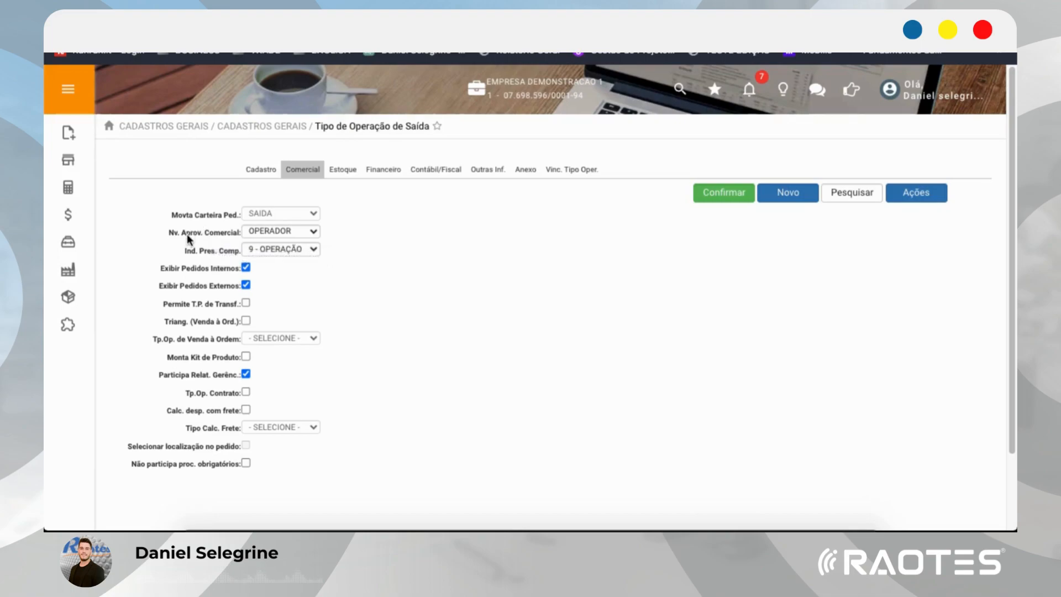
{"action": "left_click", "coordinate": [270, 230]}
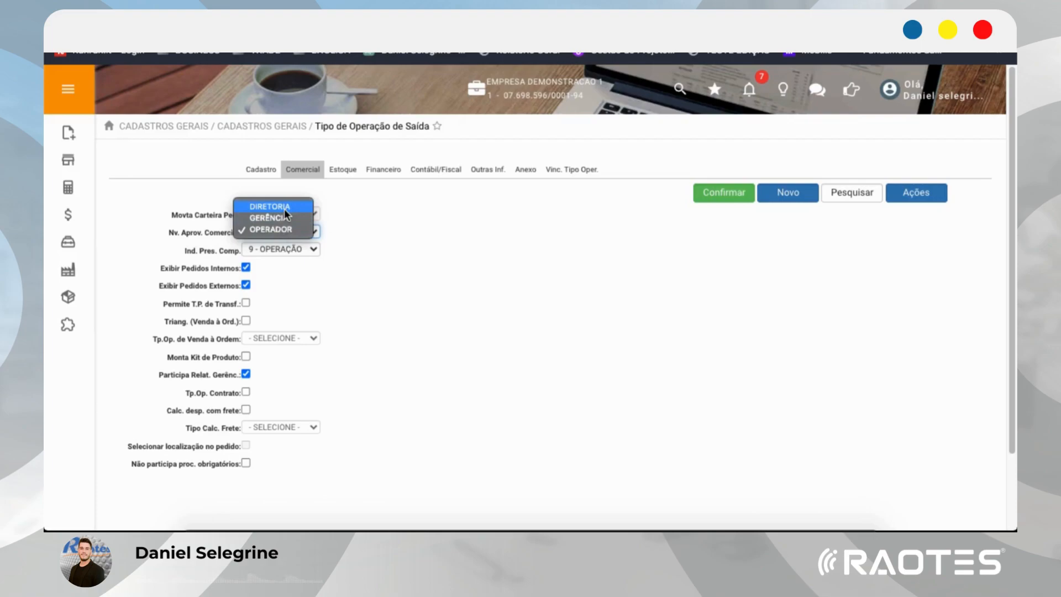
{"action": "left_click", "coordinate": [361, 222]}
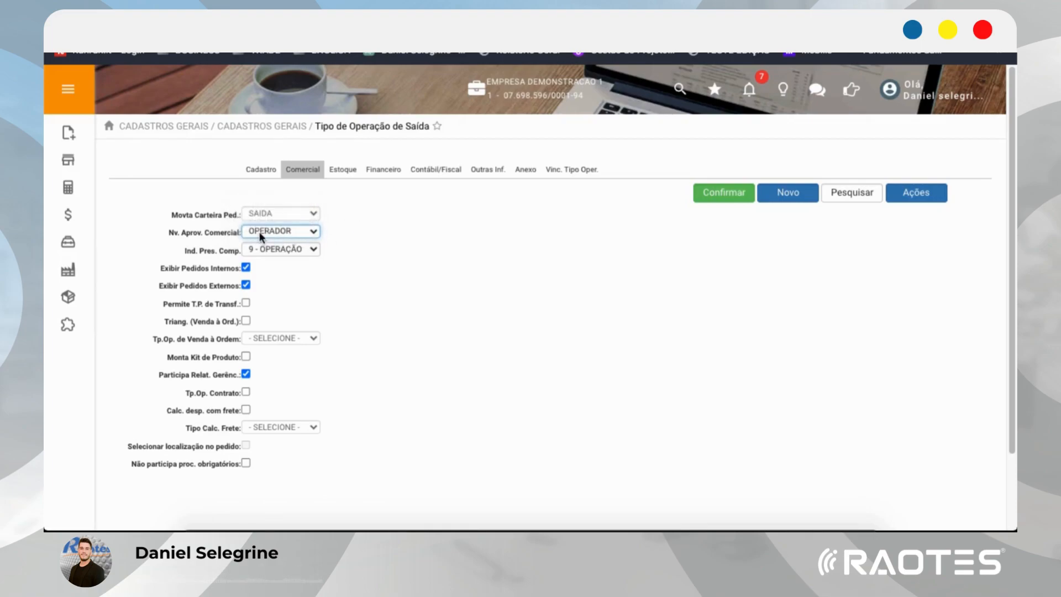
{"action": "left_click", "coordinate": [283, 231]}
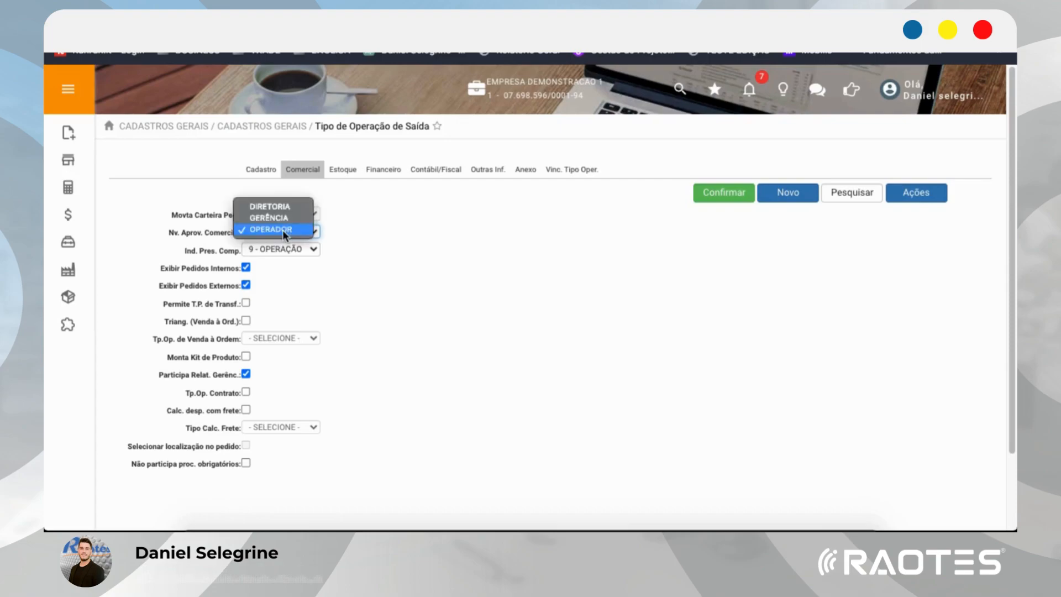
{"action": "left_click", "coordinate": [343, 228]}
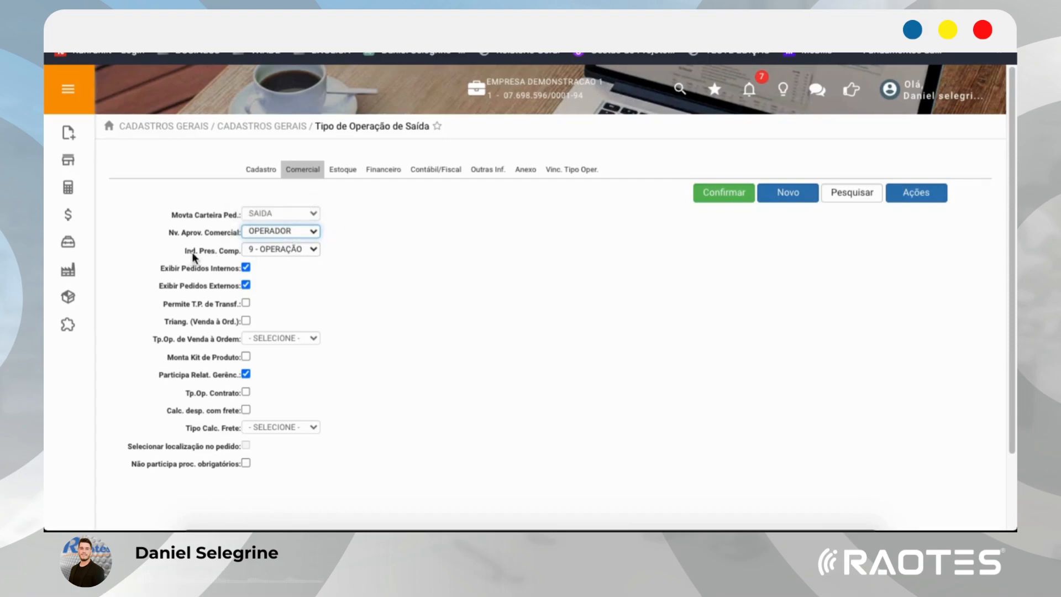
Examine the available Ind. Pres. Comp. choices and the Participa Relat. Gerênc. option
{"action": "left_click", "coordinate": [277, 250]}
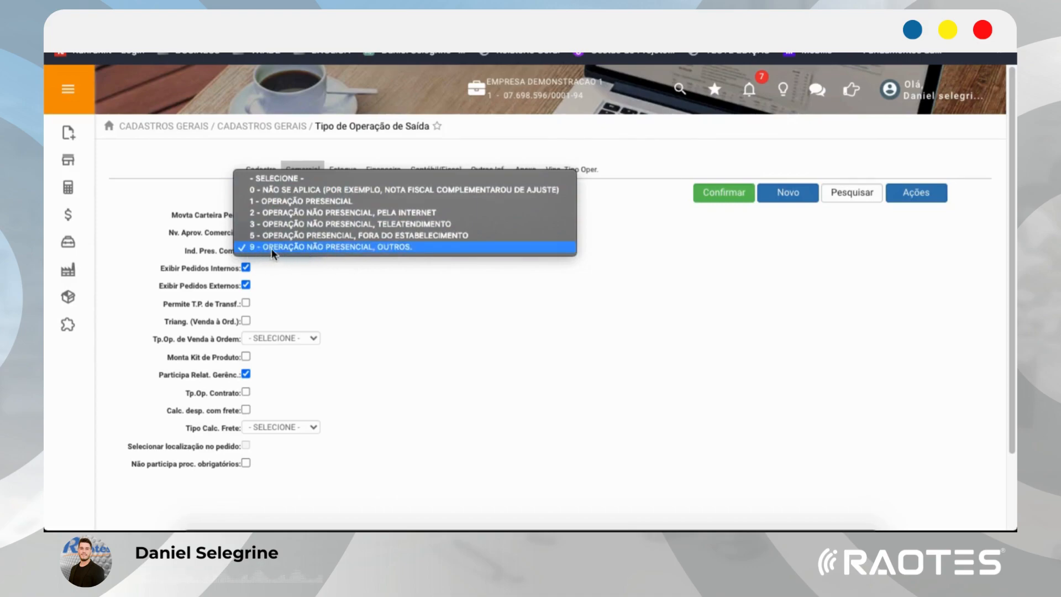
{"action": "left_click", "coordinate": [383, 275]}
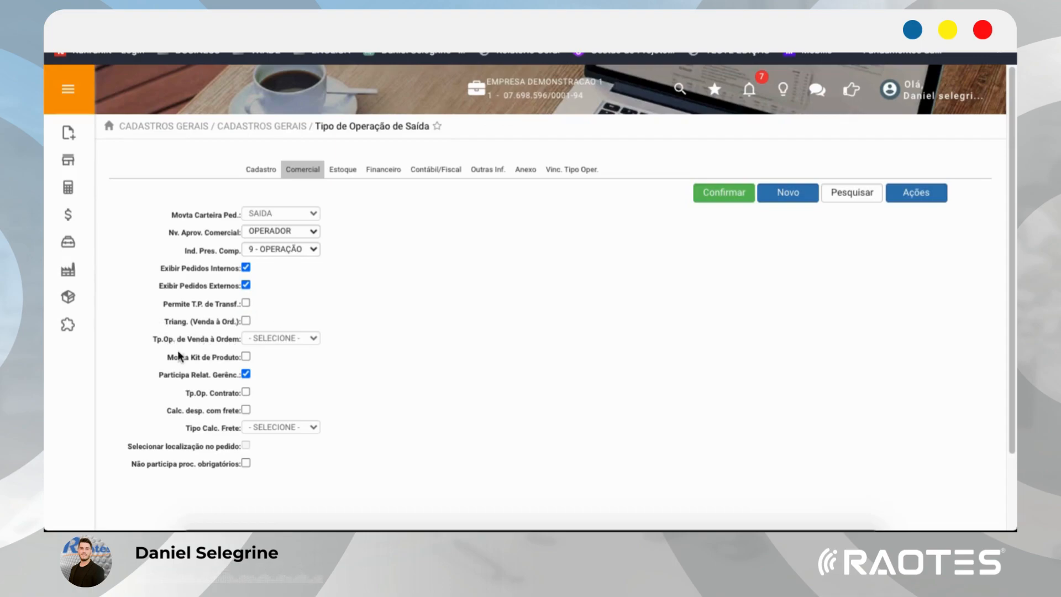
{"action": "left_click_drag", "start_coordinate": [157, 376], "coordinate": [175, 374]}
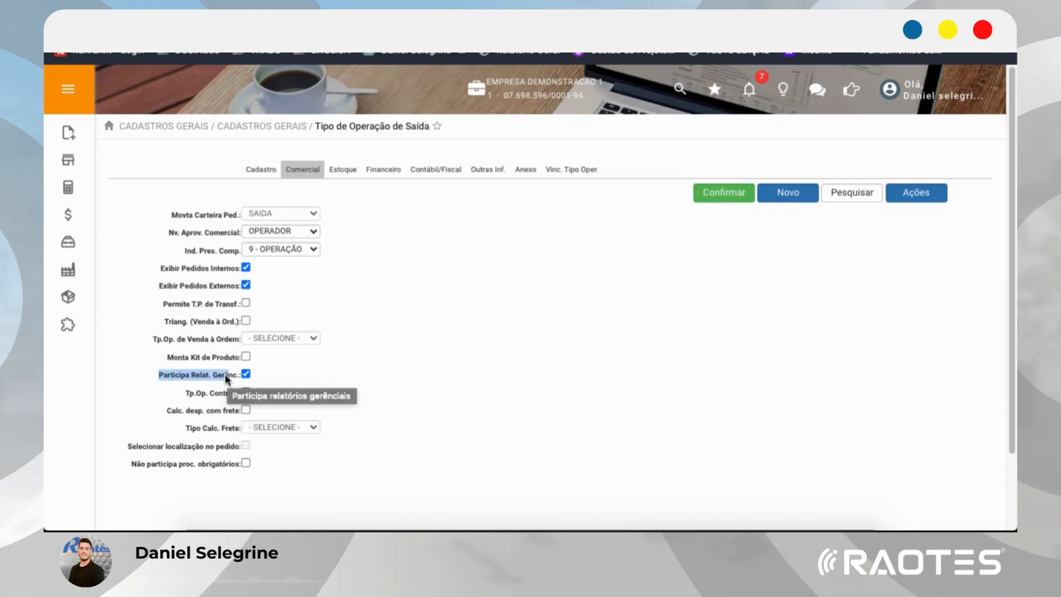
{"action": "left_click", "coordinate": [278, 376]}
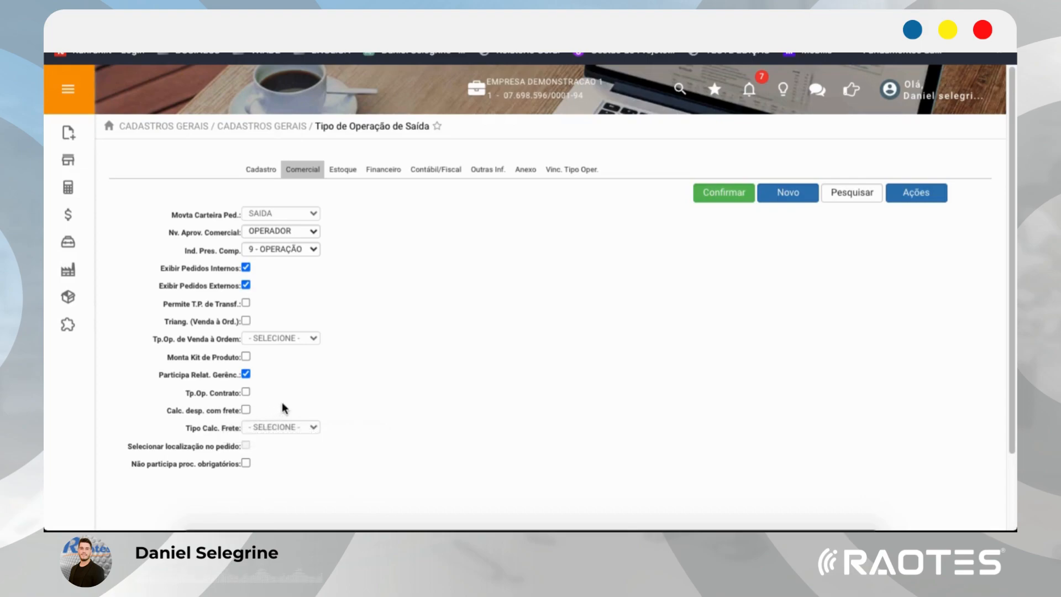
Enable Calc. desp. com frete temporarily to view the Tipo Calc. Frete choices, and clear it again
{"action": "left_click", "coordinate": [246, 409]}
{"action": "left_click", "coordinate": [273, 427]}
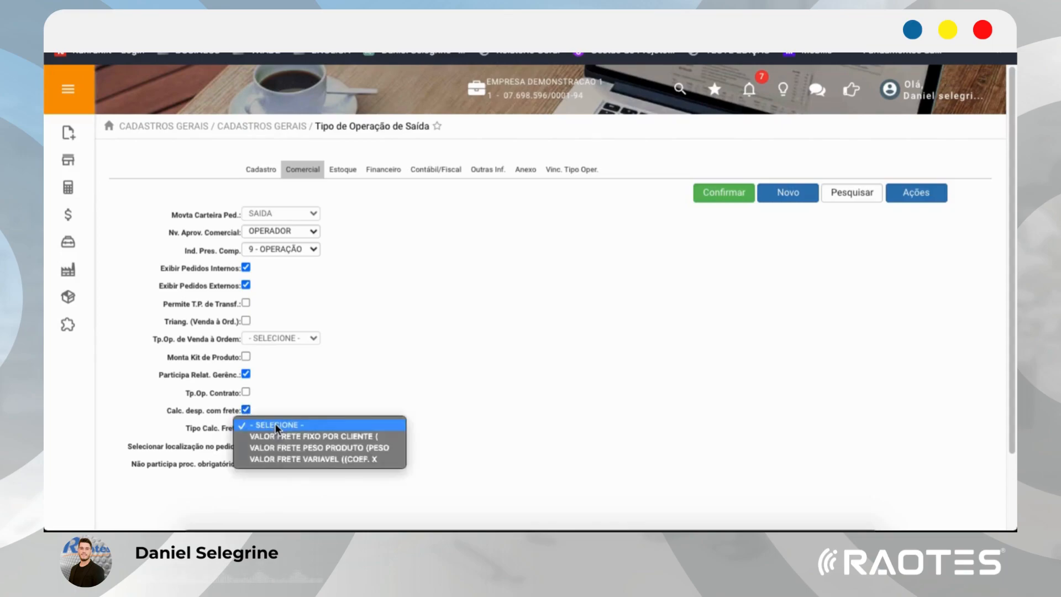
{"action": "left_click", "coordinate": [246, 410]}
{"action": "left_click", "coordinate": [246, 410]}
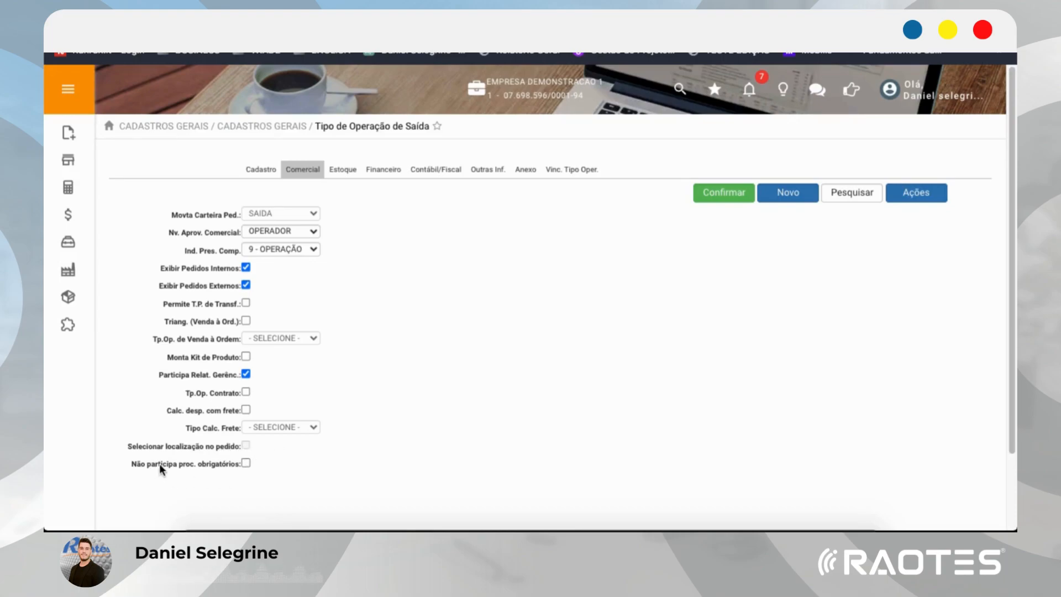
{"action": "mouse_move", "coordinate": [208, 466]}
Open the Estoque settings and read the help text for the Movta Estoque field
{"action": "left_click", "coordinate": [348, 172]}
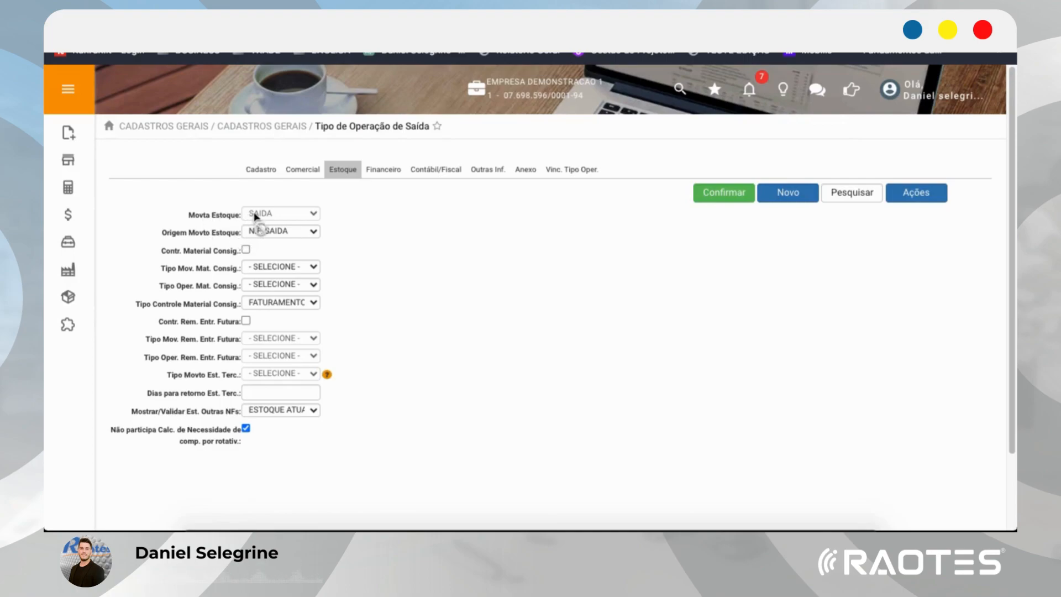
{"action": "mouse_move", "coordinate": [218, 215]}
{"action": "mouse_move", "coordinate": [283, 216]}
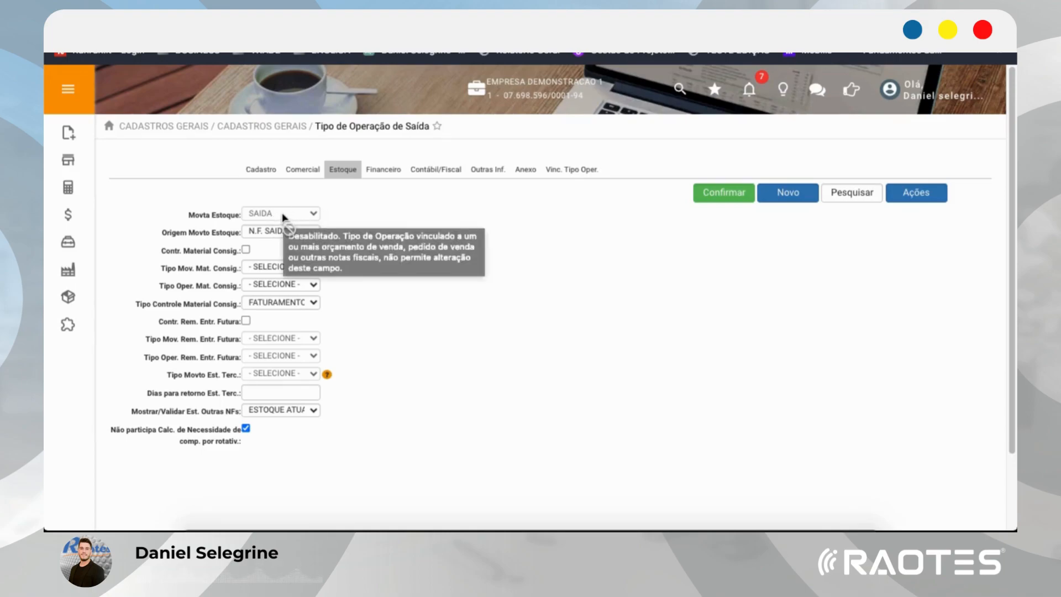
{"action": "left_click_drag", "start_coordinate": [189, 215], "coordinate": [226, 215]}
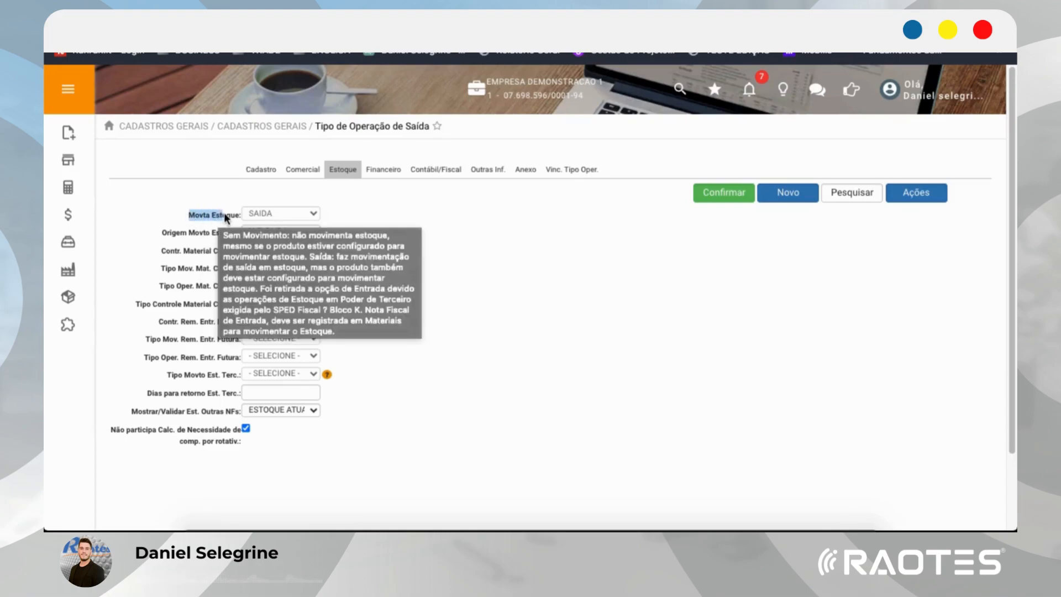
Examine the available Origem Movto Estoque choices without changing the selection
{"action": "left_click", "coordinate": [177, 233]}
{"action": "left_click_drag", "start_coordinate": [202, 235], "coordinate": [213, 236]}
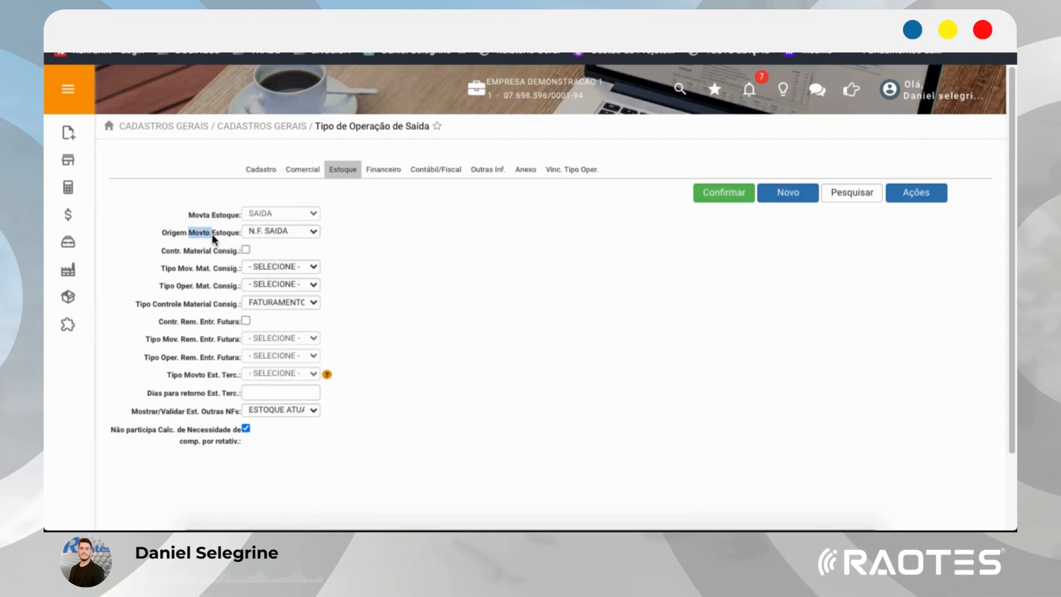
{"action": "left_click", "coordinate": [260, 232]}
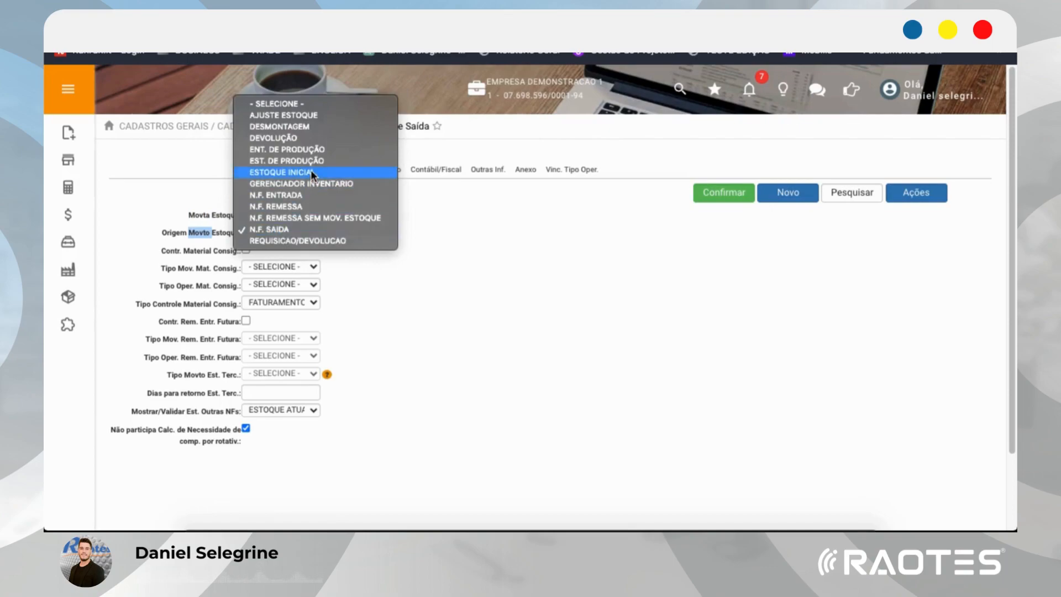
{"action": "left_click", "coordinate": [573, 245]}
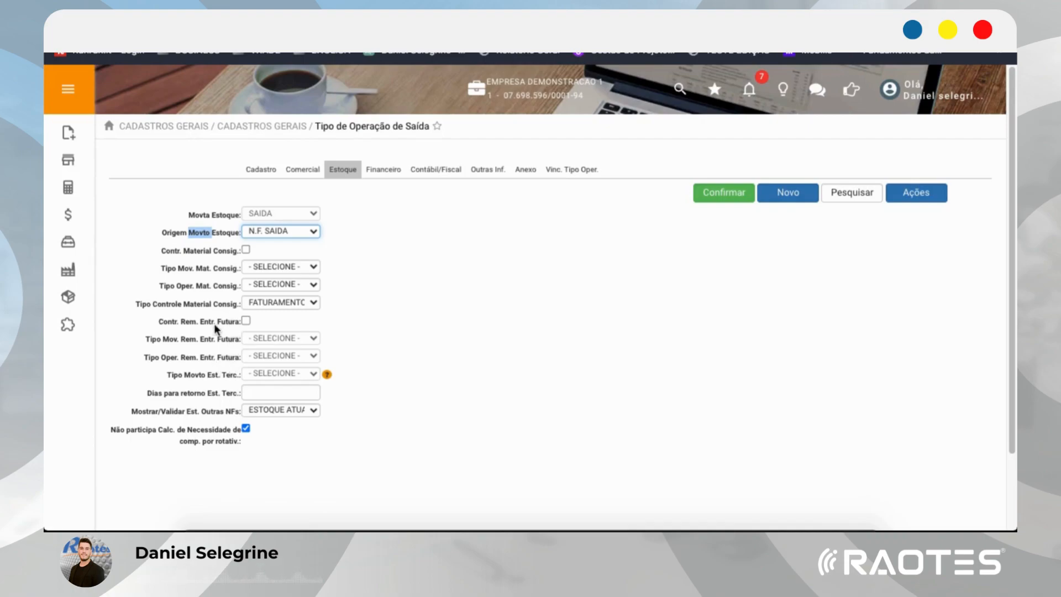
Check the Mostrar/Validar Est. Outras NFs choices and clear the Não participa Calc. de Necessidade de comp. por rotativ. option
{"action": "left_click_drag", "start_coordinate": [145, 390], "coordinate": [217, 394]}
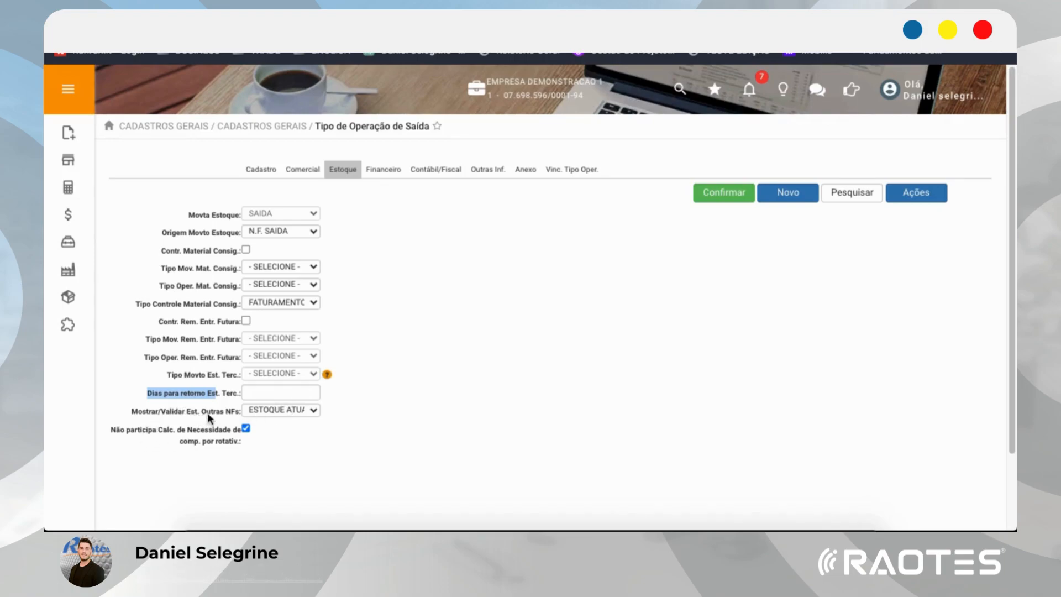
{"action": "left_click", "coordinate": [278, 411]}
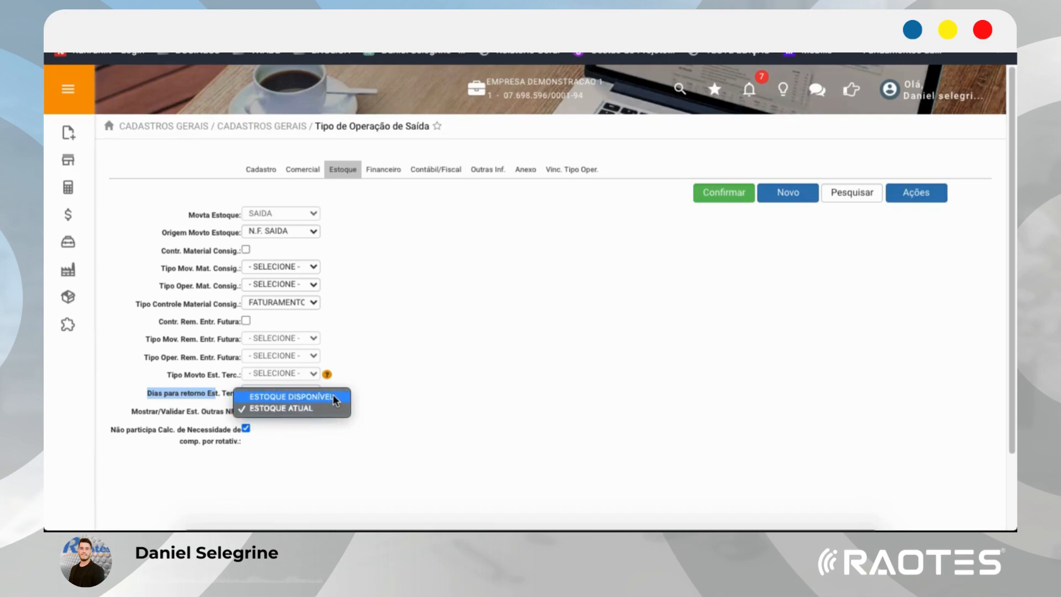
{"action": "left_click", "coordinate": [399, 399]}
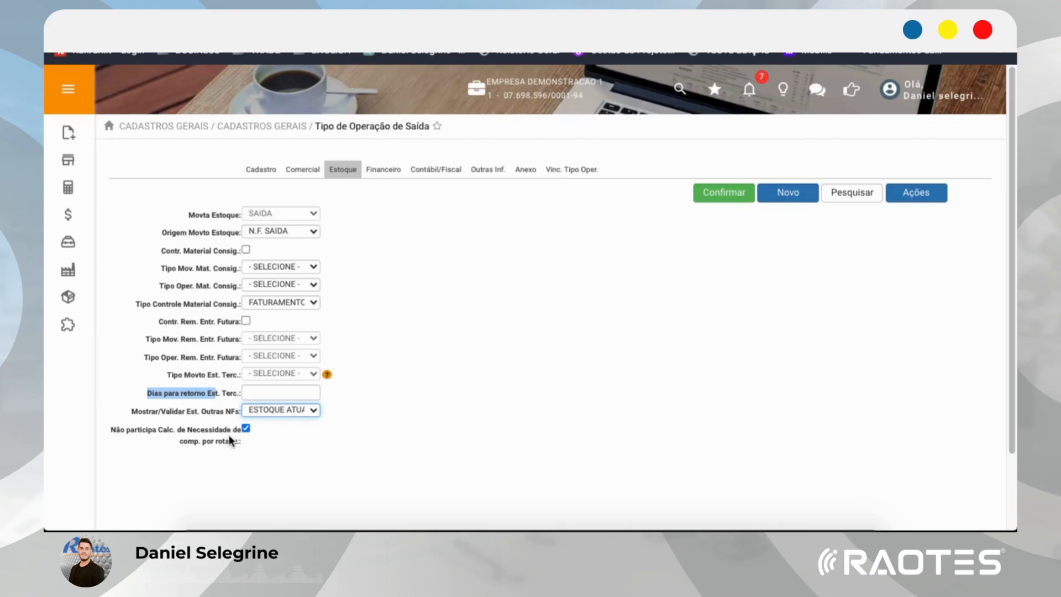
{"action": "left_click", "coordinate": [246, 429]}
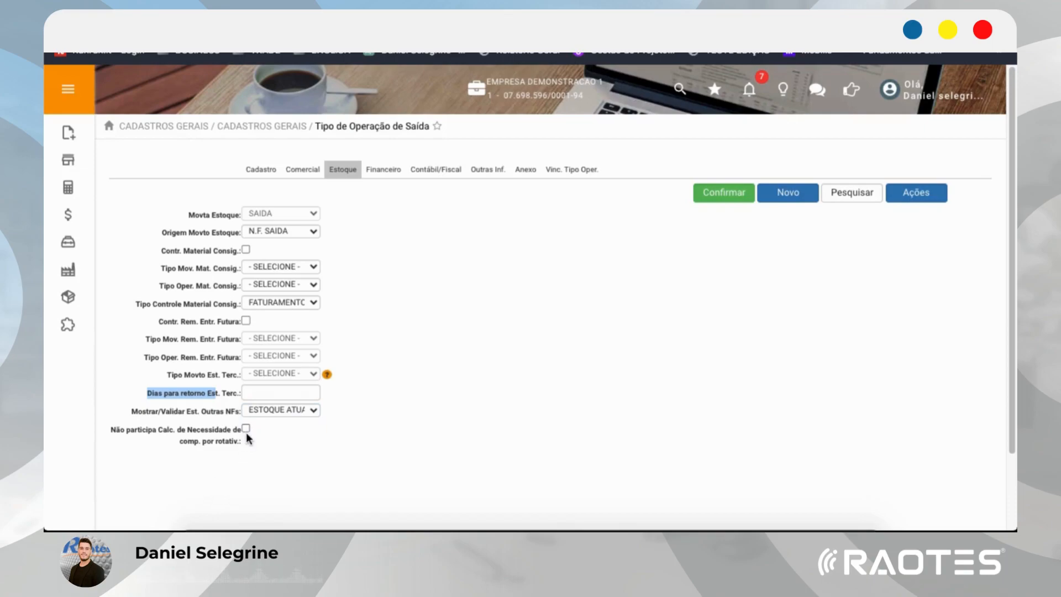
Open the Financeiro settings and examine the Gera Fin. Sub. Trib./Dif. Aliq. choices, keeping ORDEM DE RECEBIMENTO selected
{"action": "left_click", "coordinate": [388, 173]}
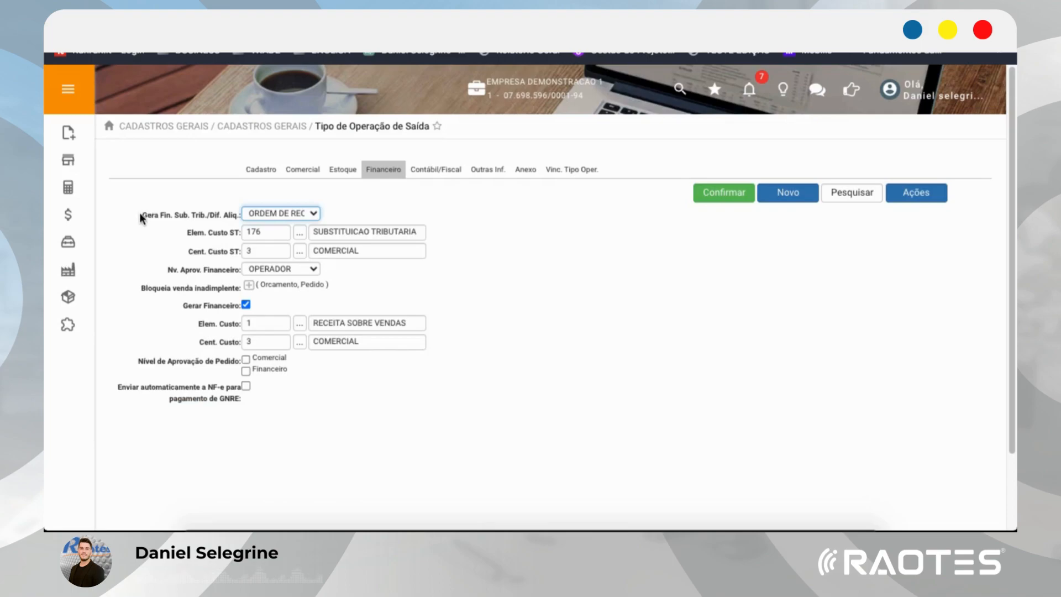
{"action": "left_click_drag", "start_coordinate": [139, 214], "coordinate": [225, 216]}
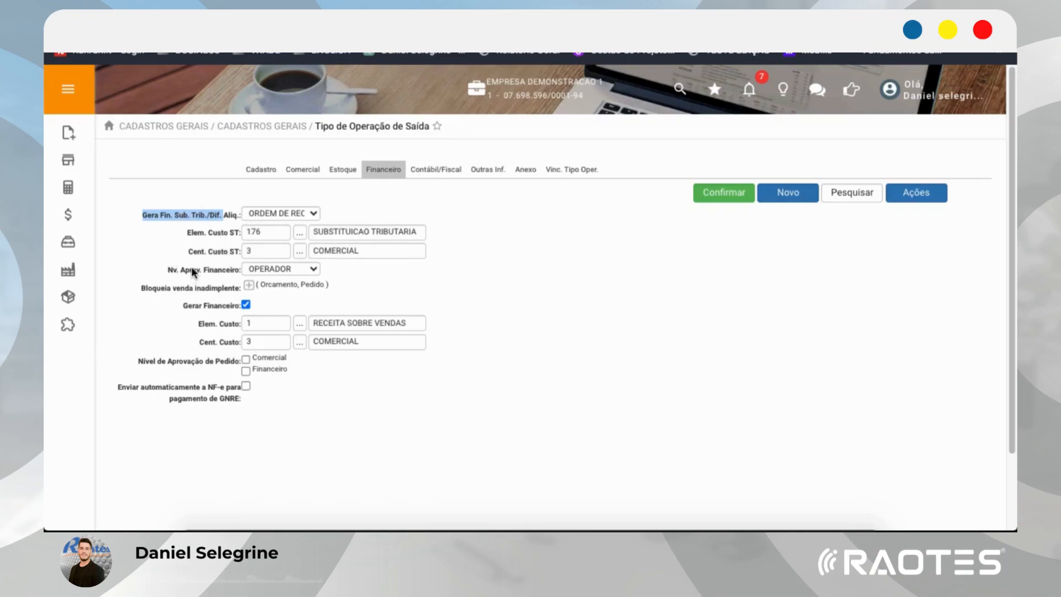
{"action": "left_click", "coordinate": [308, 212]}
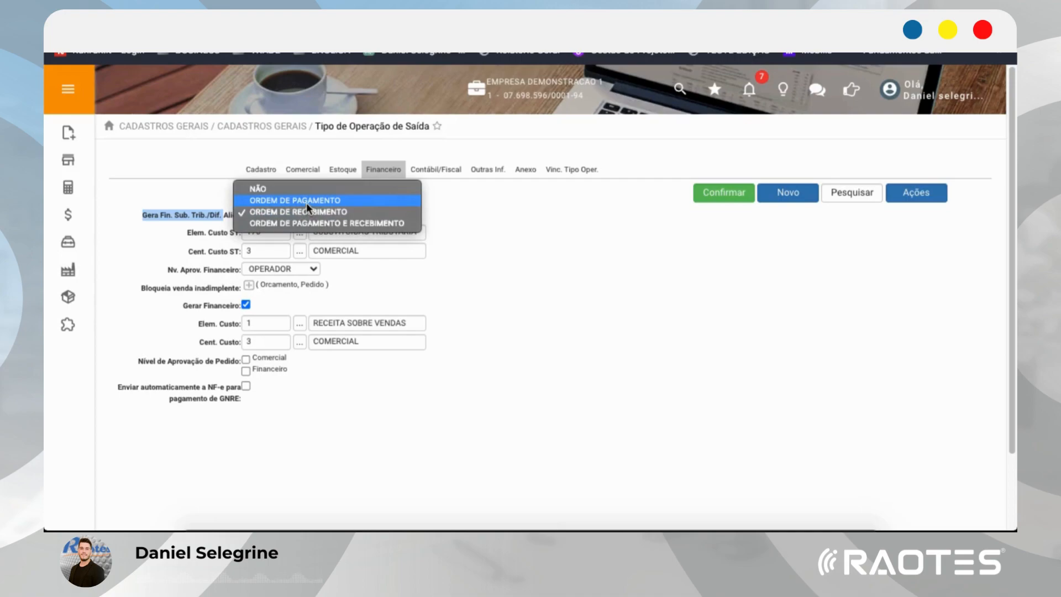
{"action": "left_click", "coordinate": [308, 212]}
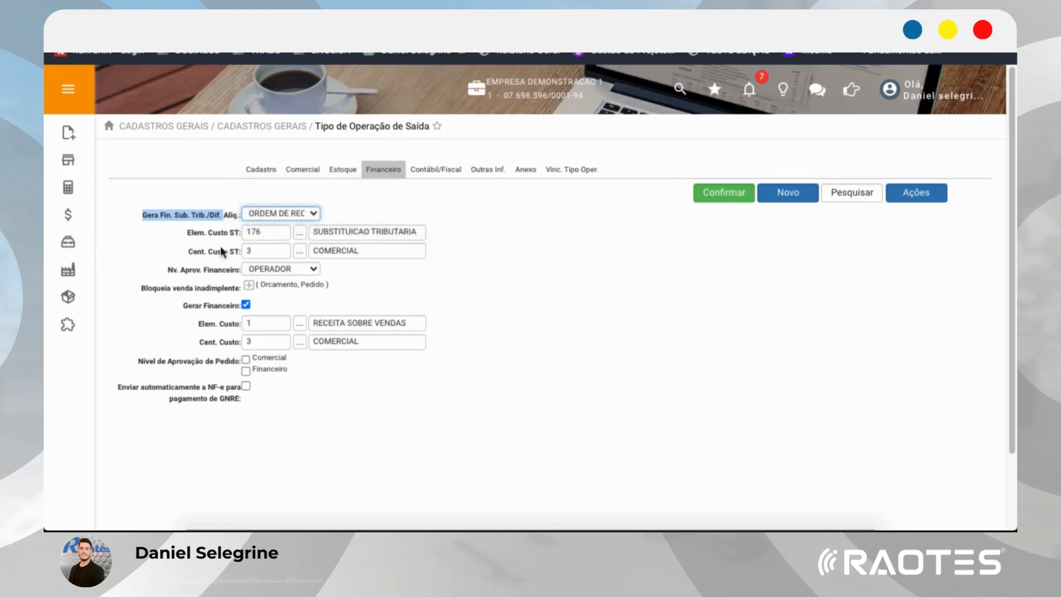
Review the Elem. Custo ST and Cent. Custo ST fields, then the Gerar Financeiro option with its cost element and cost center
{"action": "left_click", "coordinate": [189, 233]}
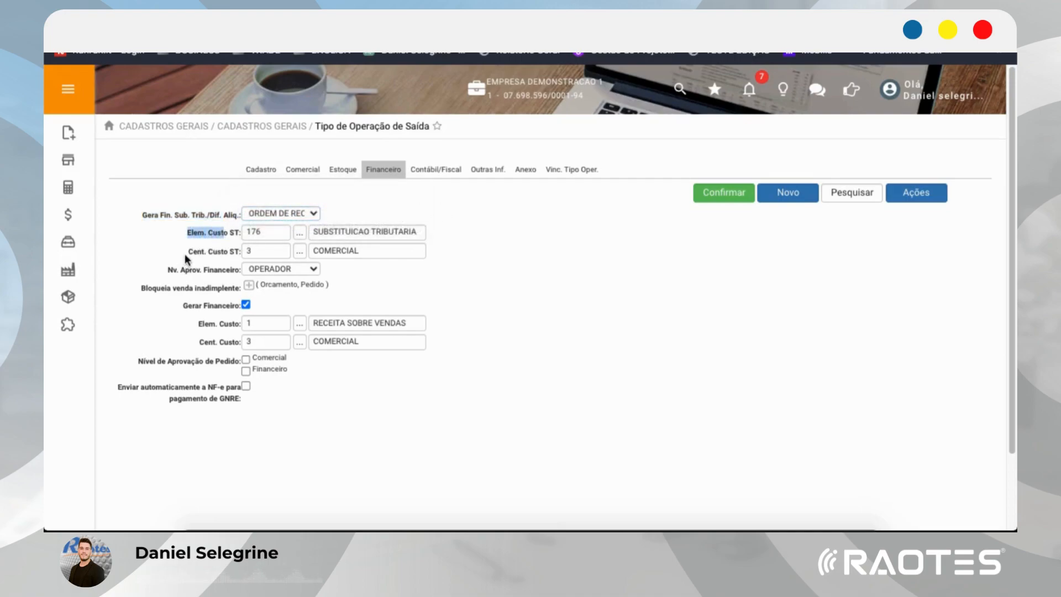
{"action": "left_click_drag", "start_coordinate": [183, 254], "coordinate": [214, 254]}
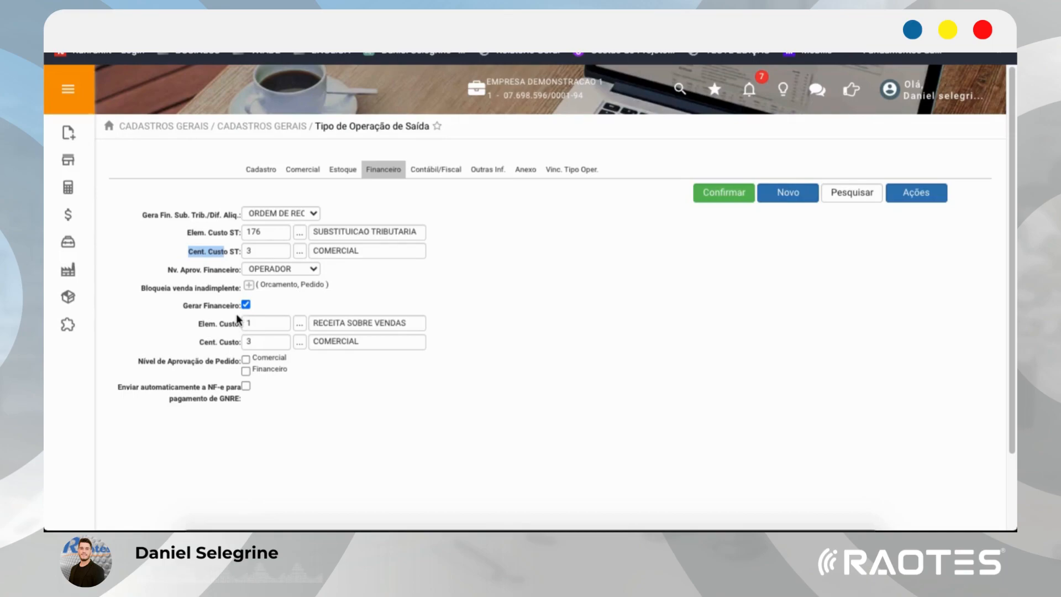
{"action": "left_click", "coordinate": [187, 307]}
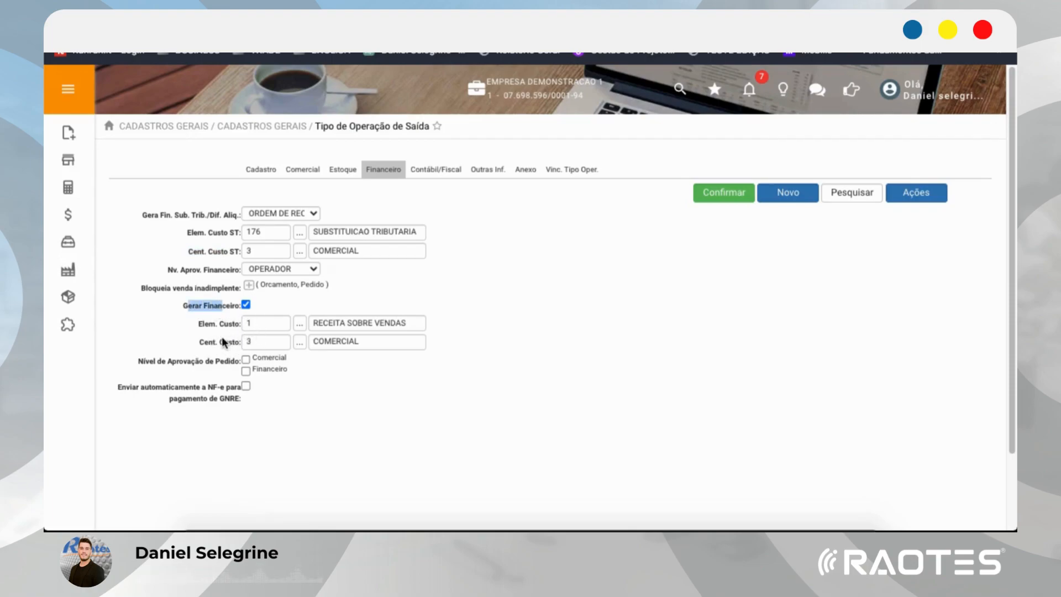
{"action": "left_click", "coordinate": [173, 326]}
Check which document types can be selected for Bloqueia venda inadimplente and collapse the list without changing it
{"action": "left_click_drag", "start_coordinate": [142, 286], "coordinate": [220, 288]}
{"action": "left_click", "coordinate": [248, 285]}
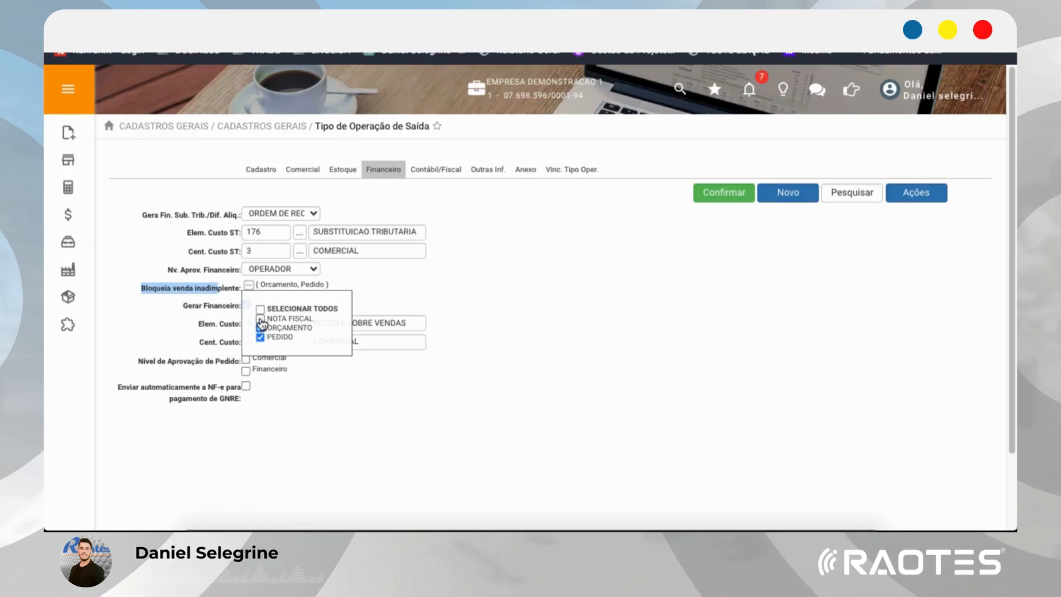
{"action": "left_click", "coordinate": [249, 286]}
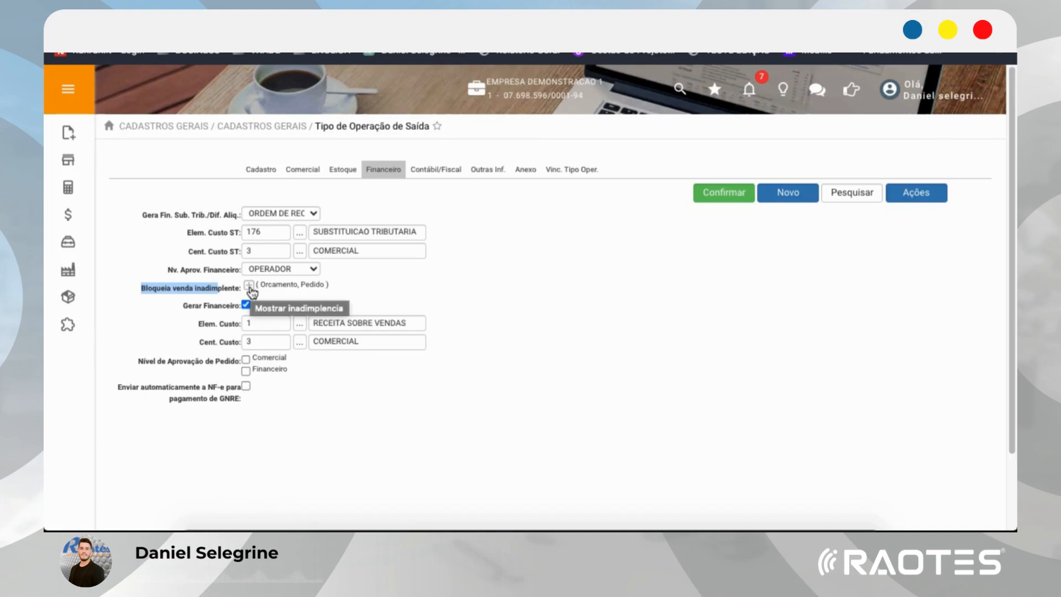
{"action": "left_click", "coordinate": [250, 286]}
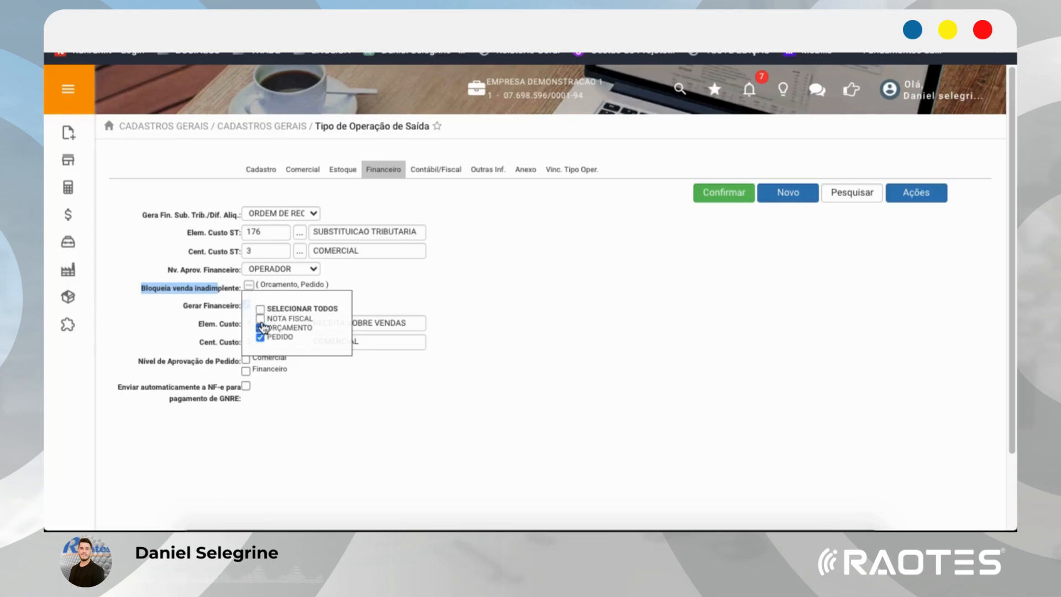
{"action": "left_click", "coordinate": [252, 290]}
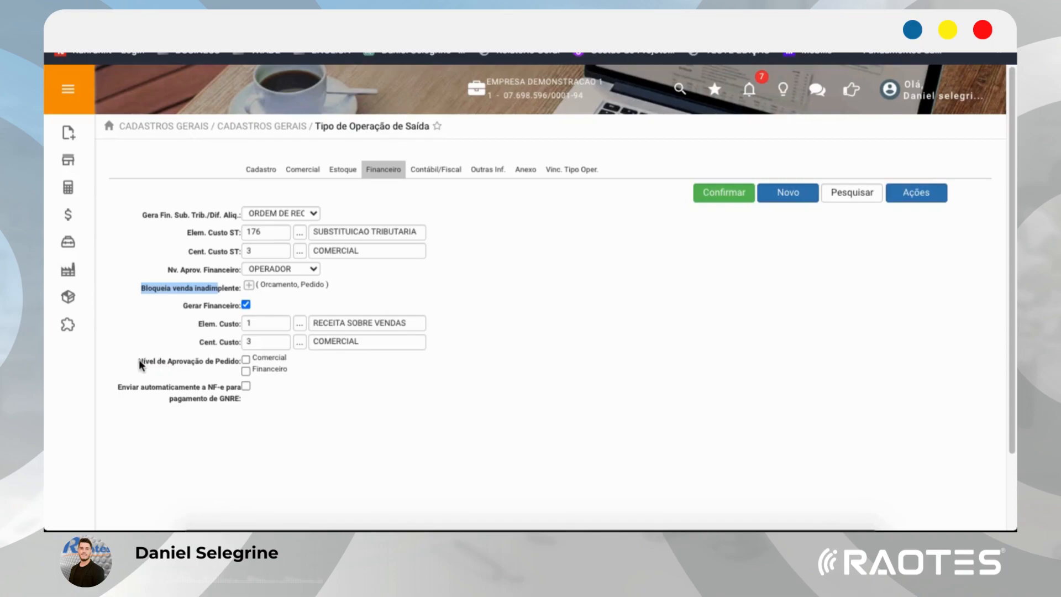
Review the Nível de Aprovação de Pedido options and the option for automatically sending the NF-e for GNRE payment
{"action": "left_click_drag", "start_coordinate": [138, 360], "coordinate": [158, 359]}
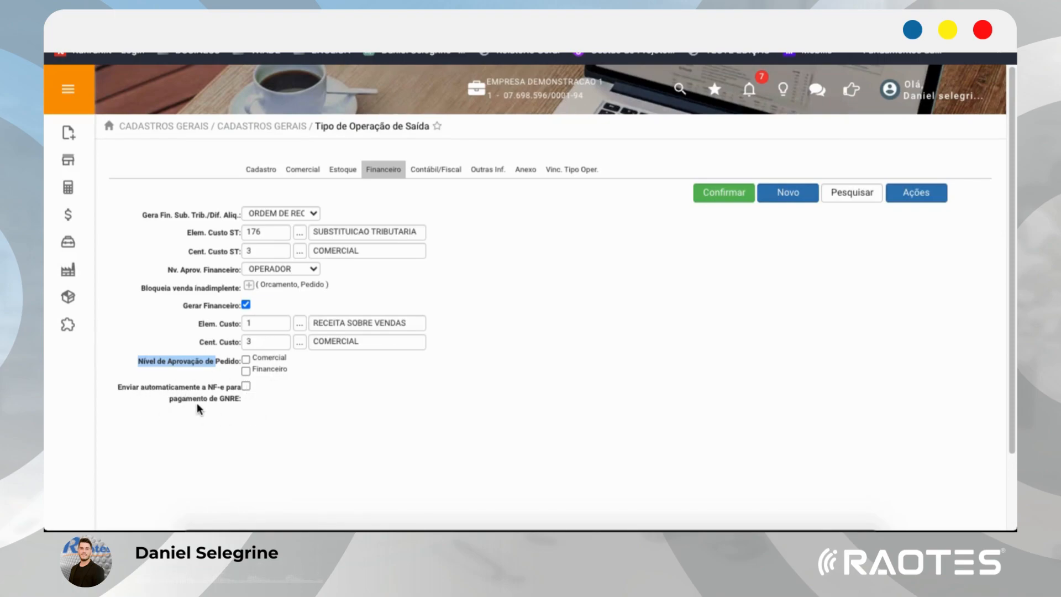
{"action": "left_click_drag", "start_coordinate": [240, 397], "coordinate": [118, 390]}
{"action": "left_click", "coordinate": [249, 394]}
Open the Contábil/Fiscal settings and examine the Finalidade da NF-e choices without changing the selection
{"action": "left_click", "coordinate": [447, 171]}
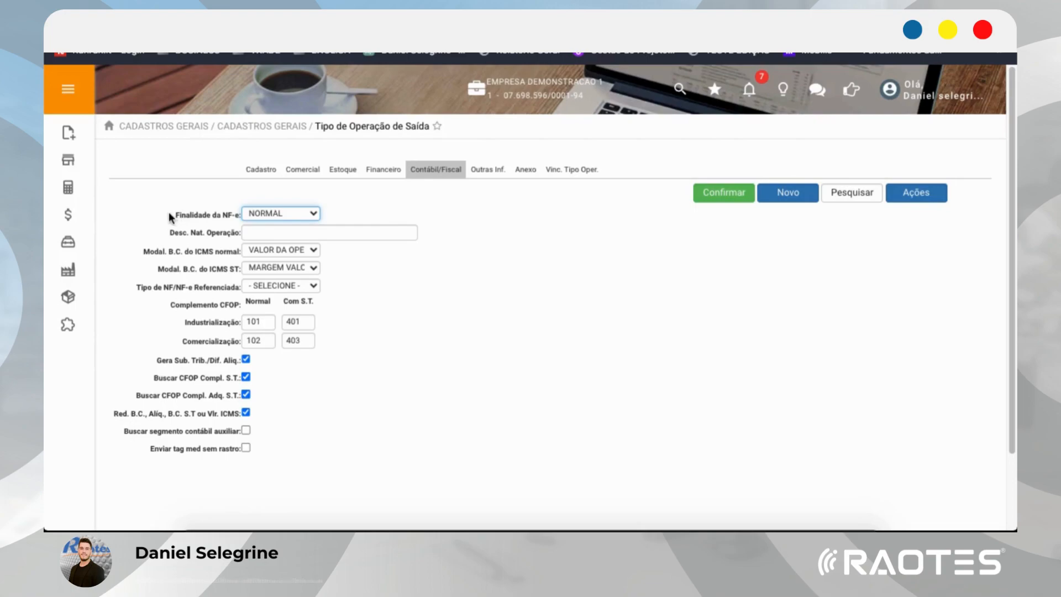
{"action": "left_click_drag", "start_coordinate": [170, 216], "coordinate": [235, 213]}
{"action": "left_click", "coordinate": [276, 213]}
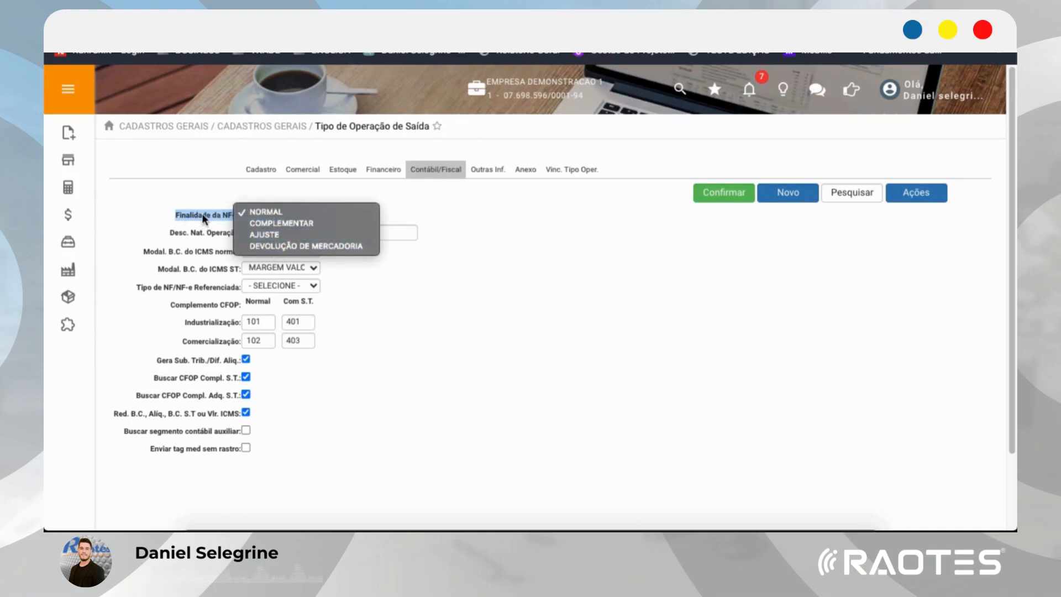
{"action": "left_click", "coordinate": [203, 217]}
{"action": "left_click", "coordinate": [267, 213]}
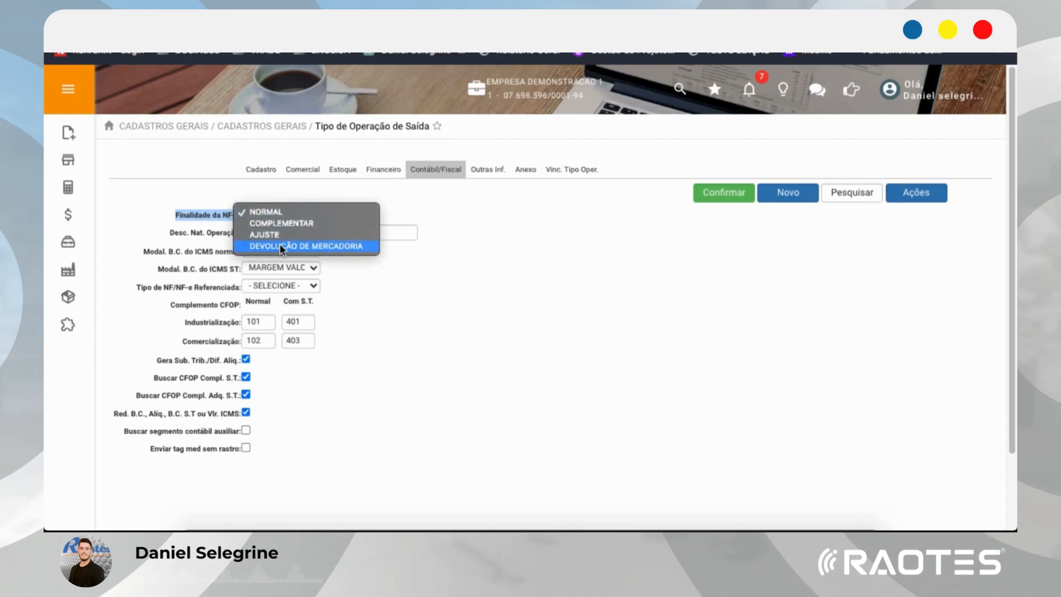
{"action": "left_click", "coordinate": [486, 218]}
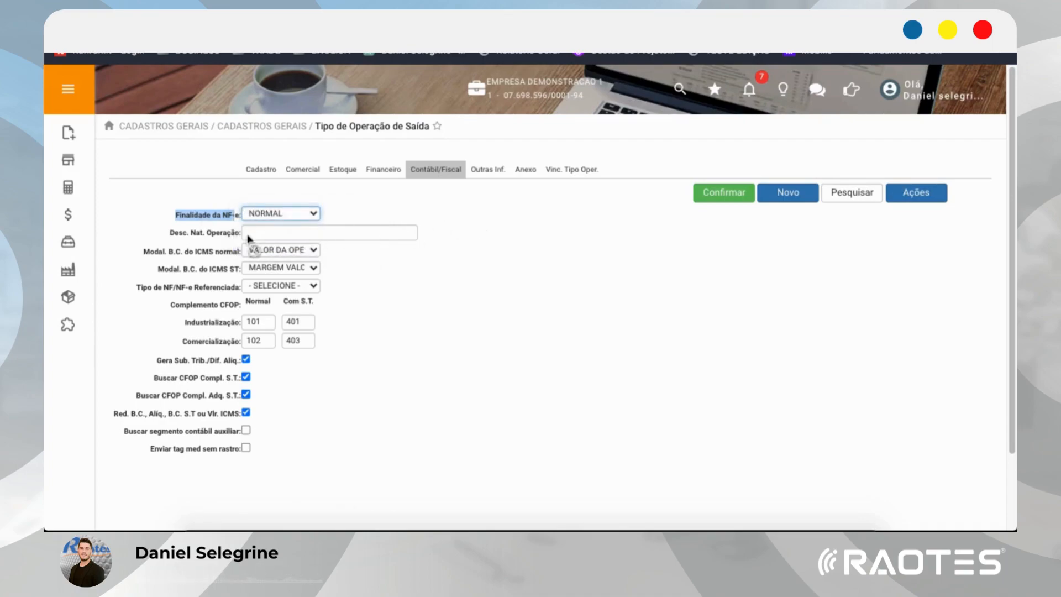
Review the Desc. Nat. Operação field and the available Tipo de NF/NF-e Referenciada choices, leaving both unfilled
{"action": "left_click", "coordinate": [175, 238]}
{"action": "left_click_drag", "start_coordinate": [174, 236], "coordinate": [214, 233]}
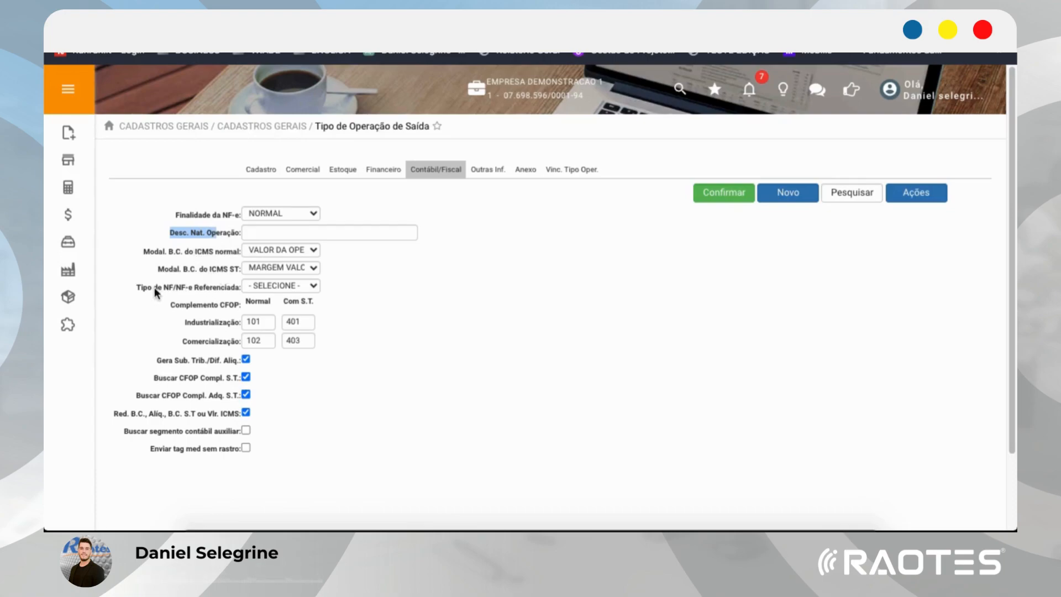
{"action": "left_click", "coordinate": [266, 285]}
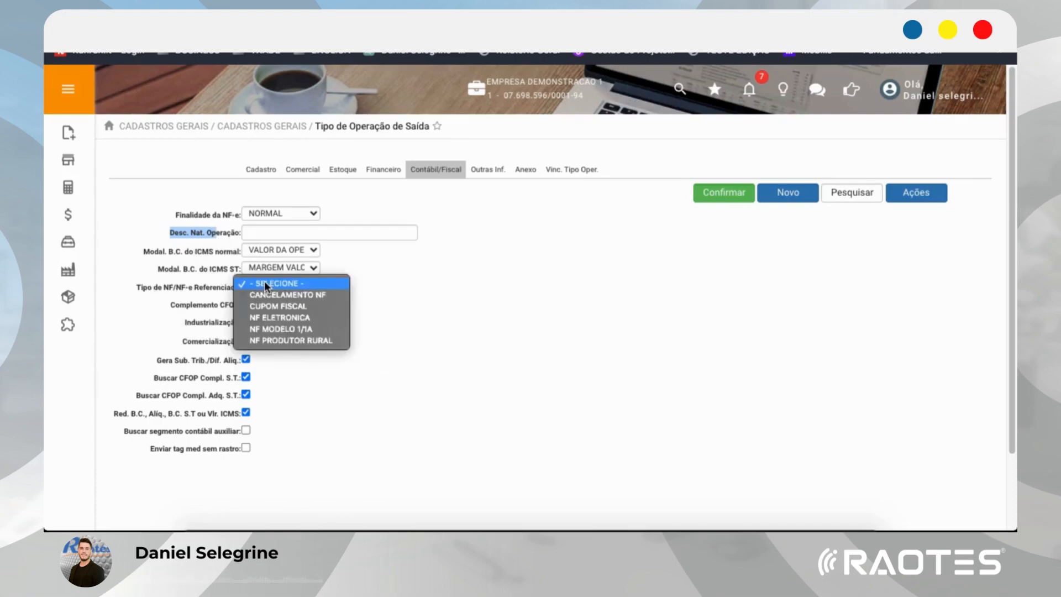
{"action": "left_click", "coordinate": [391, 276]}
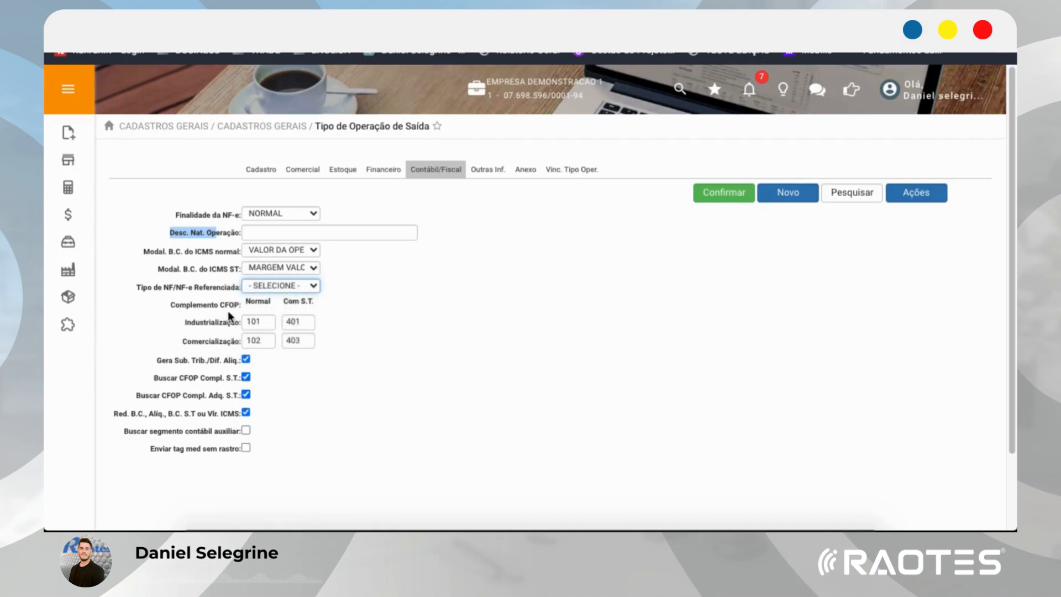
Review the Complemento CFOP codes for Industrialização and Comercialização, both Normal and Com S.T
{"action": "left_click_drag", "start_coordinate": [170, 303], "coordinate": [310, 340]}
{"action": "left_click", "coordinate": [200, 325]}
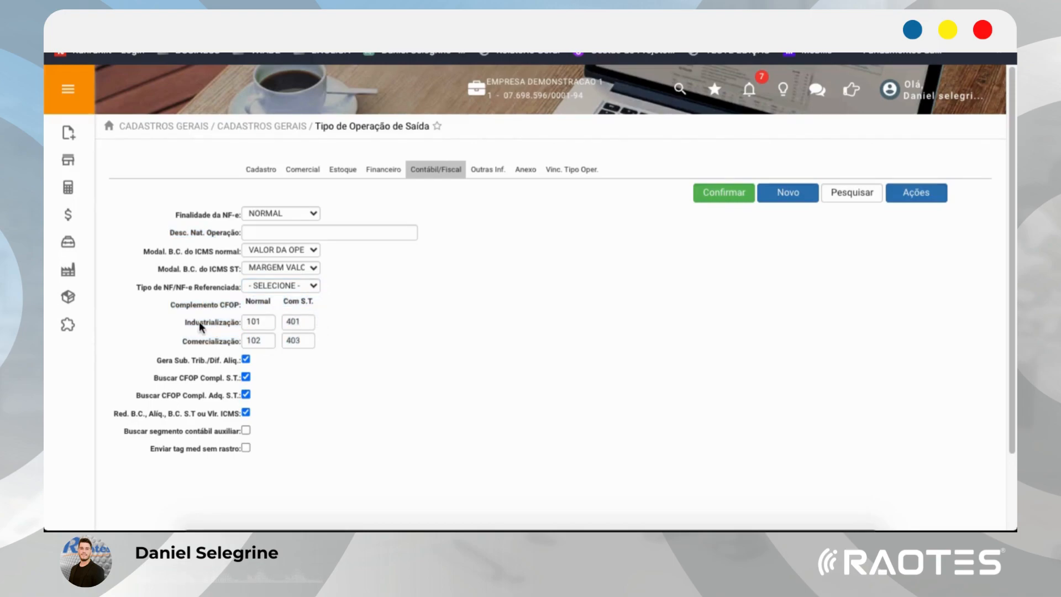
{"action": "left_click_drag", "start_coordinate": [183, 321], "coordinate": [231, 324]}
{"action": "mouse_move", "coordinate": [275, 322]}
{"action": "left_mouse_down"}
{"action": "mouse_move", "coordinate": [244, 323]}
{"action": "mouse_move", "coordinate": [289, 306]}
{"action": "mouse_move", "coordinate": [301, 322]}
{"action": "mouse_move", "coordinate": [285, 321]}
{"action": "left_mouse_up"}
{"action": "left_click_drag", "start_coordinate": [183, 341], "coordinate": [237, 342]}
{"action": "mouse_move", "coordinate": [304, 339]}
{"action": "left_mouse_down"}
{"action": "mouse_move", "coordinate": [287, 343]}
{"action": "mouse_move", "coordinate": [291, 355]}
{"action": "left_mouse_up"}
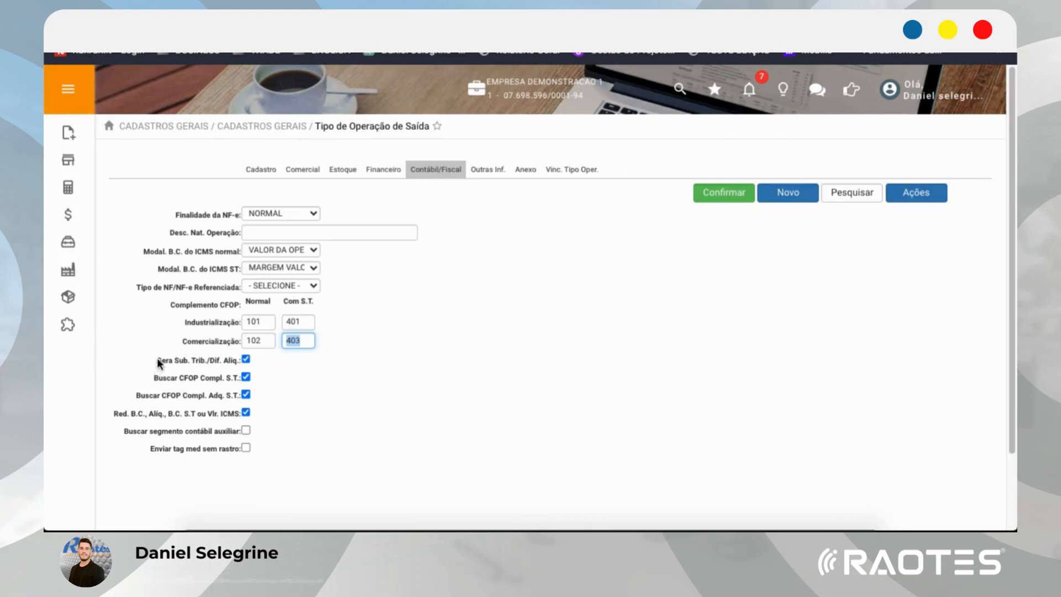
Review the tax and CFOP lookup checkboxes from Gera Sub. Trib./Dif. Aliq. down, and read the help text for Enviar tag med sem rastro
{"action": "left_click_drag", "start_coordinate": [157, 361], "coordinate": [199, 361]}
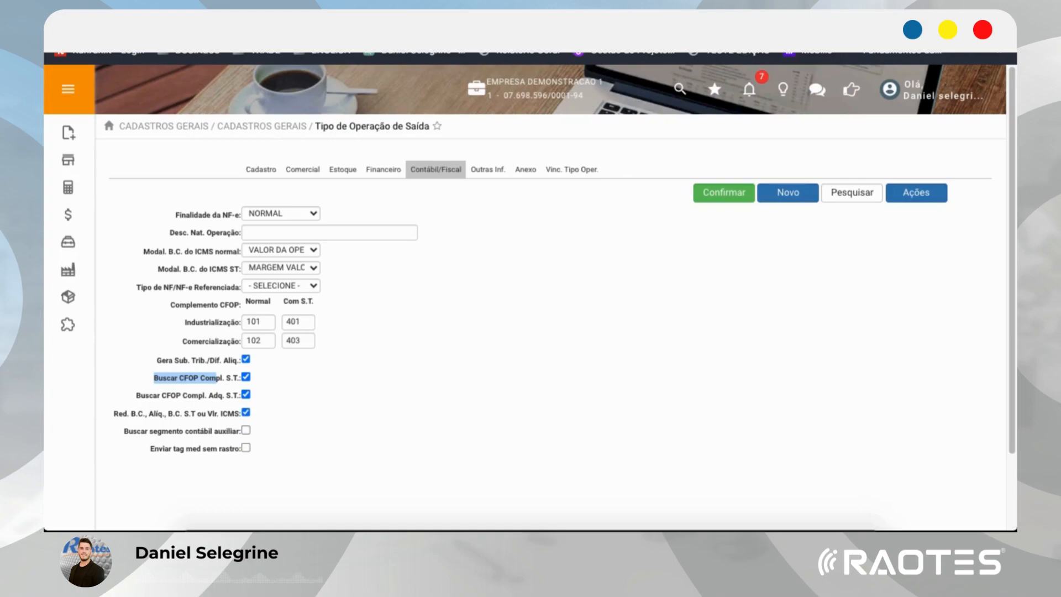
{"action": "left_click_drag", "start_coordinate": [121, 413], "coordinate": [187, 414]}
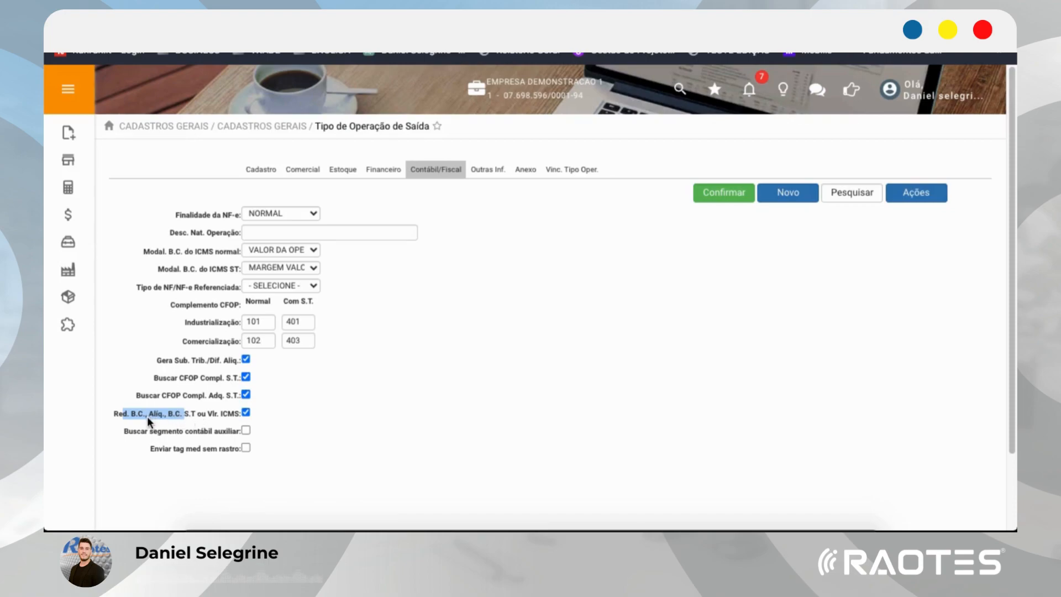
{"action": "left_click", "coordinate": [140, 437]}
{"action": "mouse_move", "coordinate": [216, 448]}
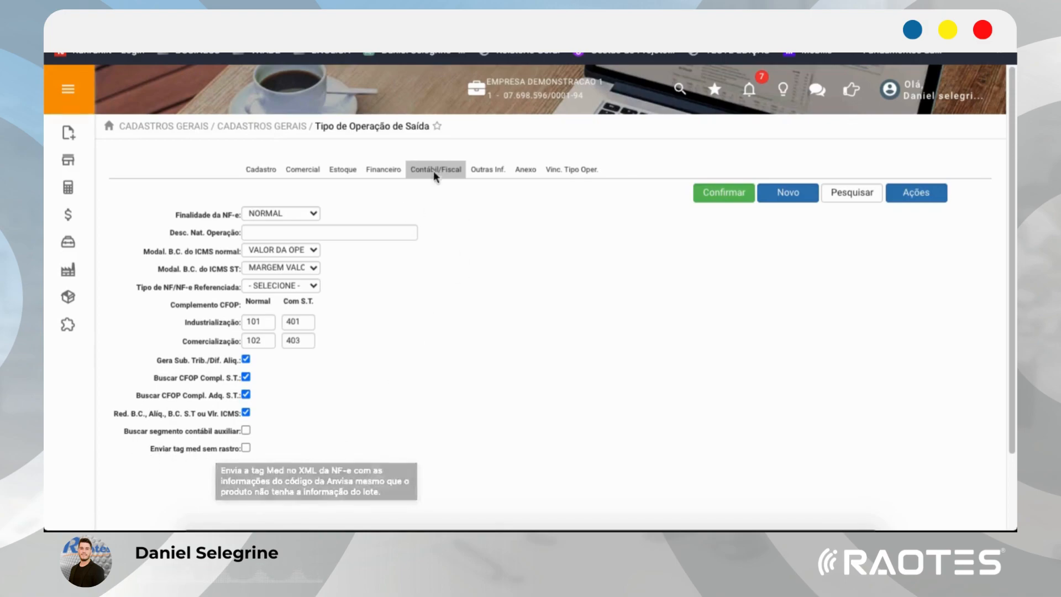
Open the Outras Inf. settings, examine the Série padrão choices without changing them, and review the NeoGrid and Accera type fields
{"action": "left_click", "coordinate": [484, 170]}
{"action": "double_click", "coordinate": [203, 216]}
{"action": "left_click", "coordinate": [289, 213]}
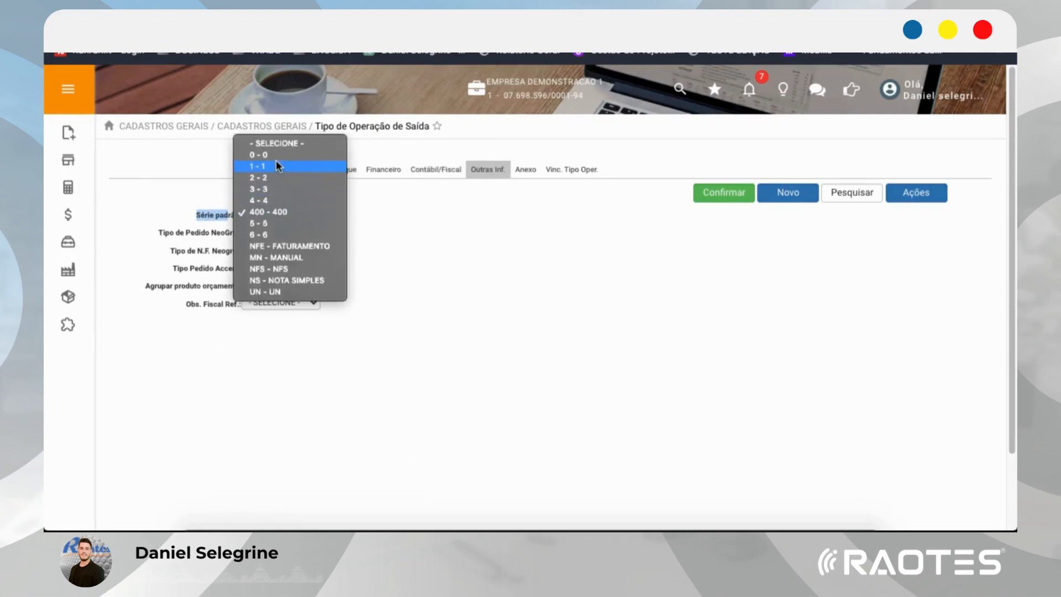
{"action": "left_click", "coordinate": [403, 223]}
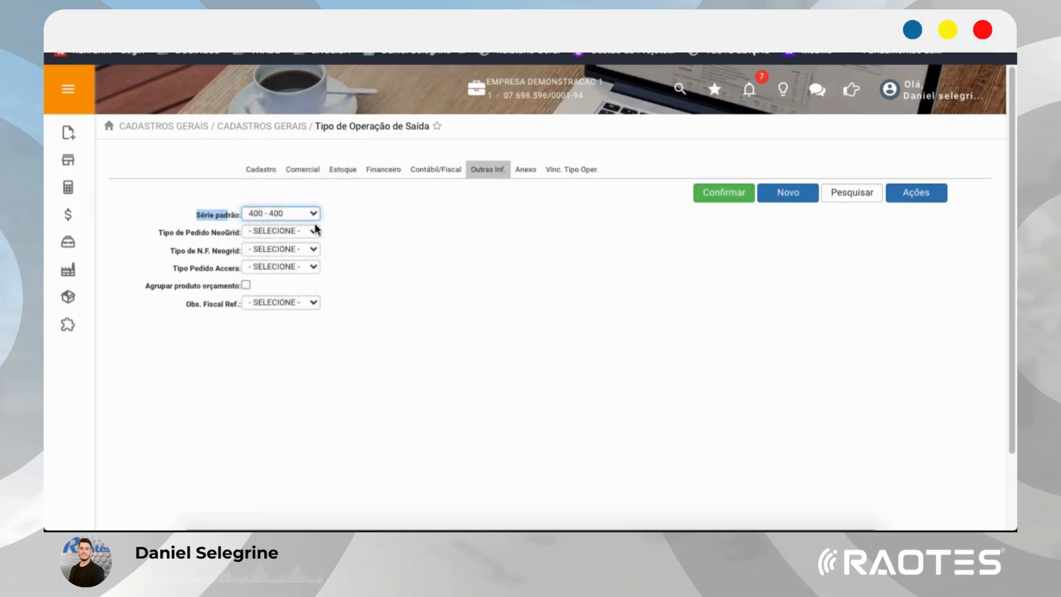
{"action": "left_click_drag", "start_coordinate": [164, 231], "coordinate": [322, 269]}
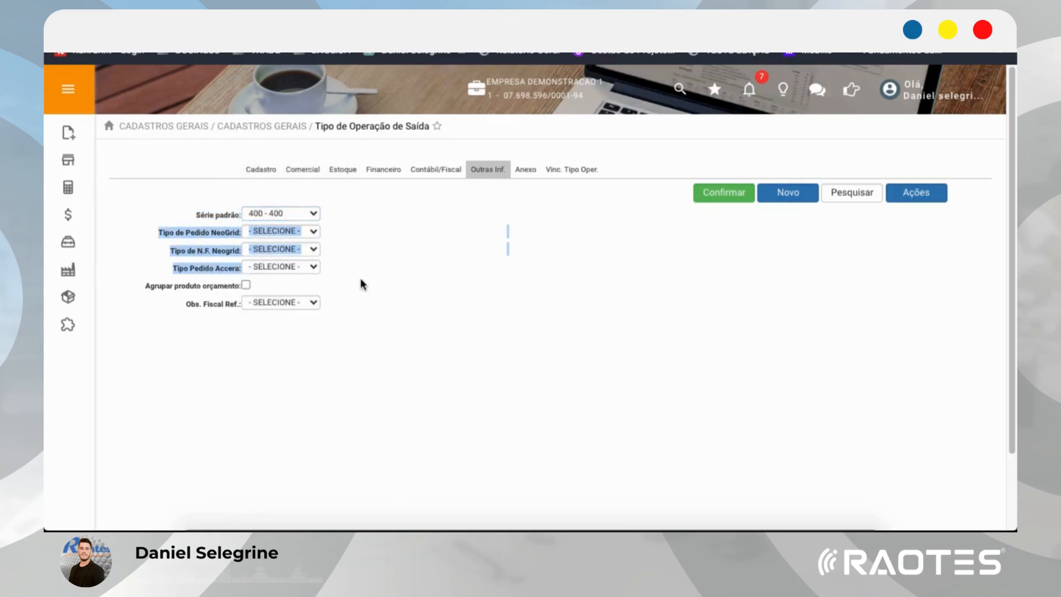
View the Anexo settings and the linked outbound operation types under Vinc. Tipo Oper
{"action": "left_click", "coordinate": [525, 170]}
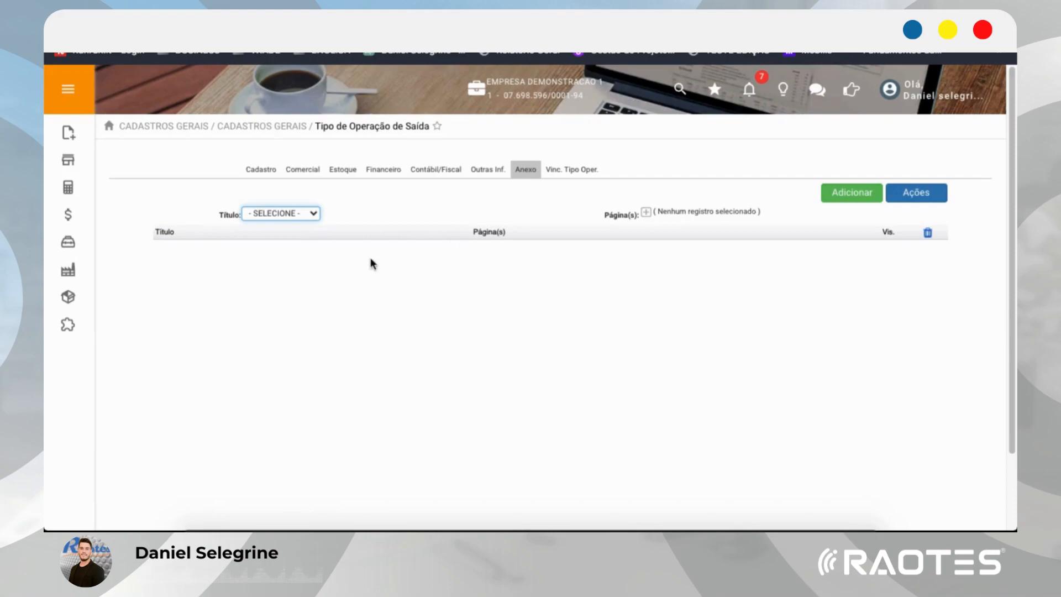
{"action": "left_click", "coordinate": [564, 172]}
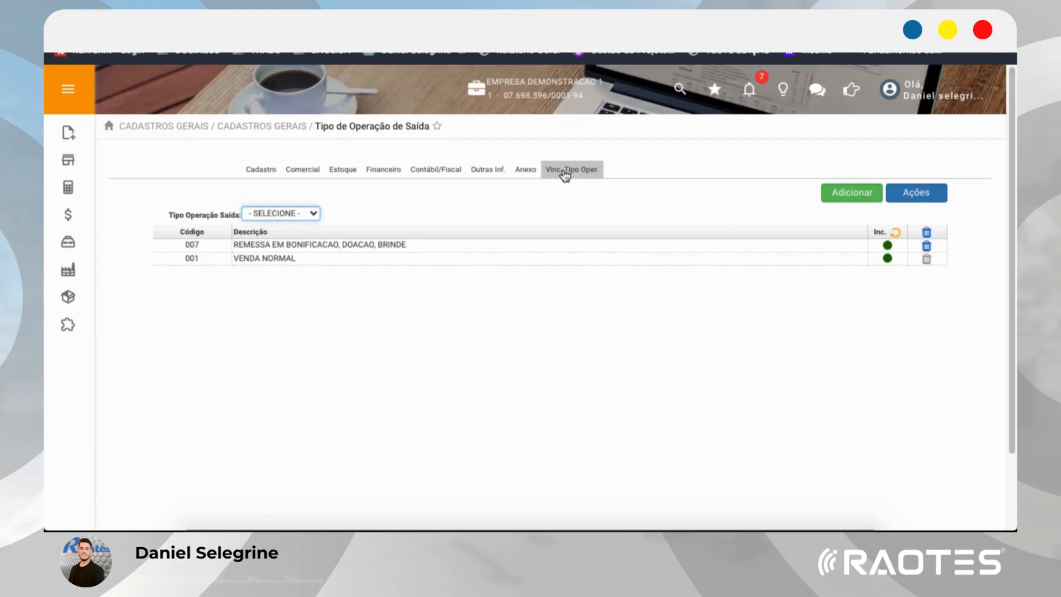